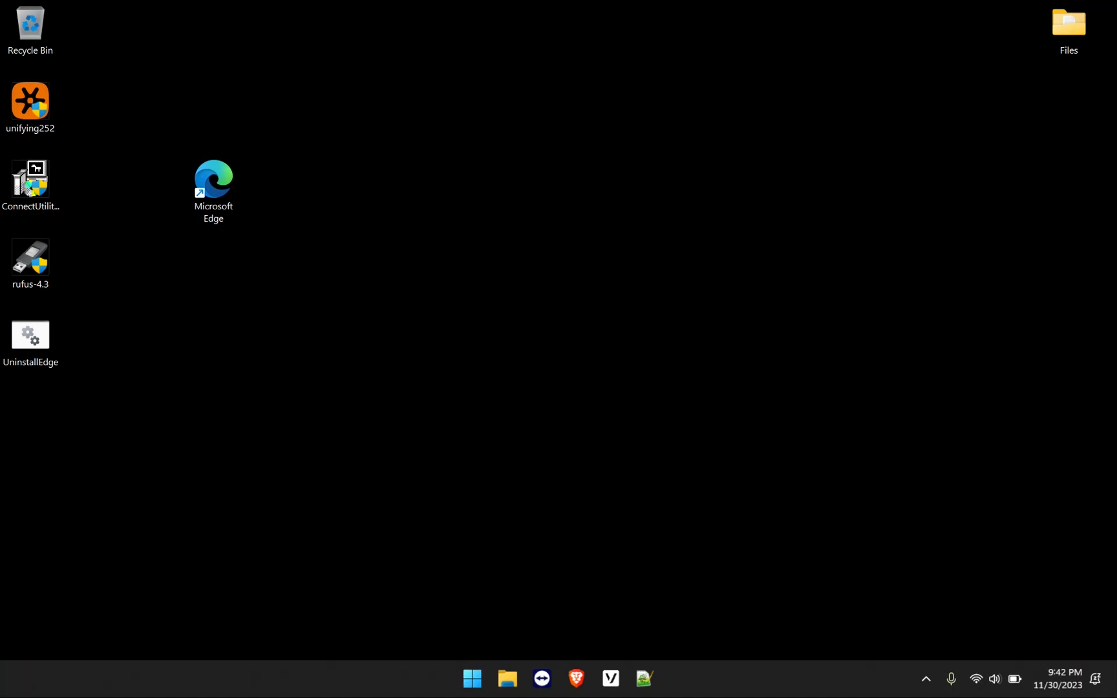
Search the Start menu for "edge" to check for the installed browser.
left_click(213, 188)
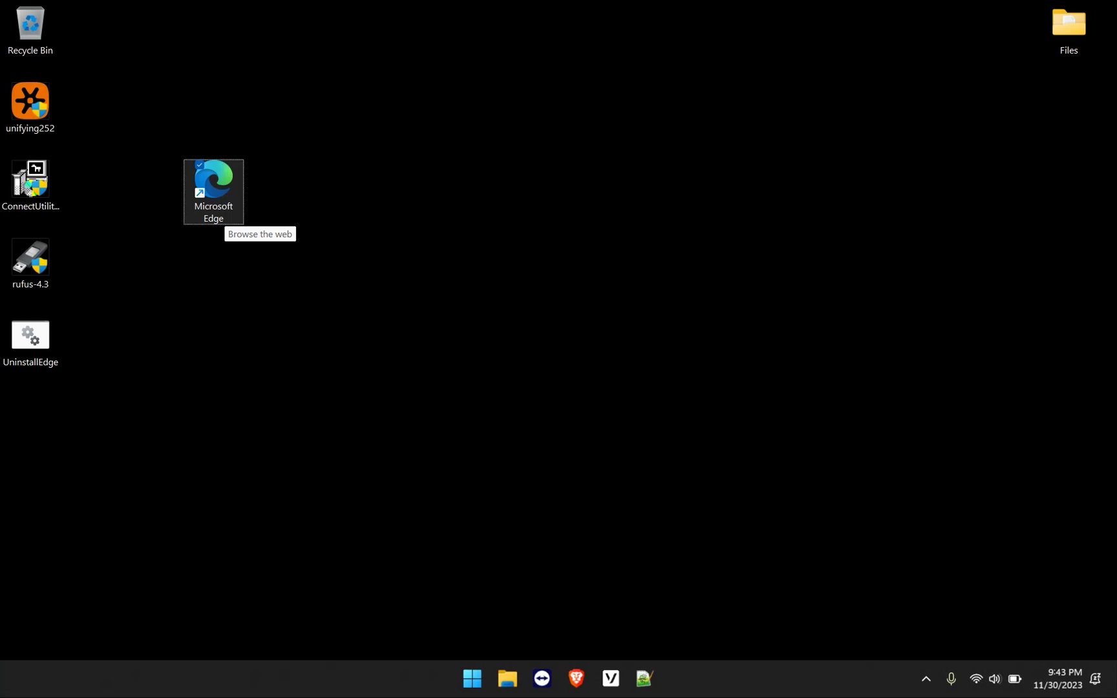
key("super")
type("edge")
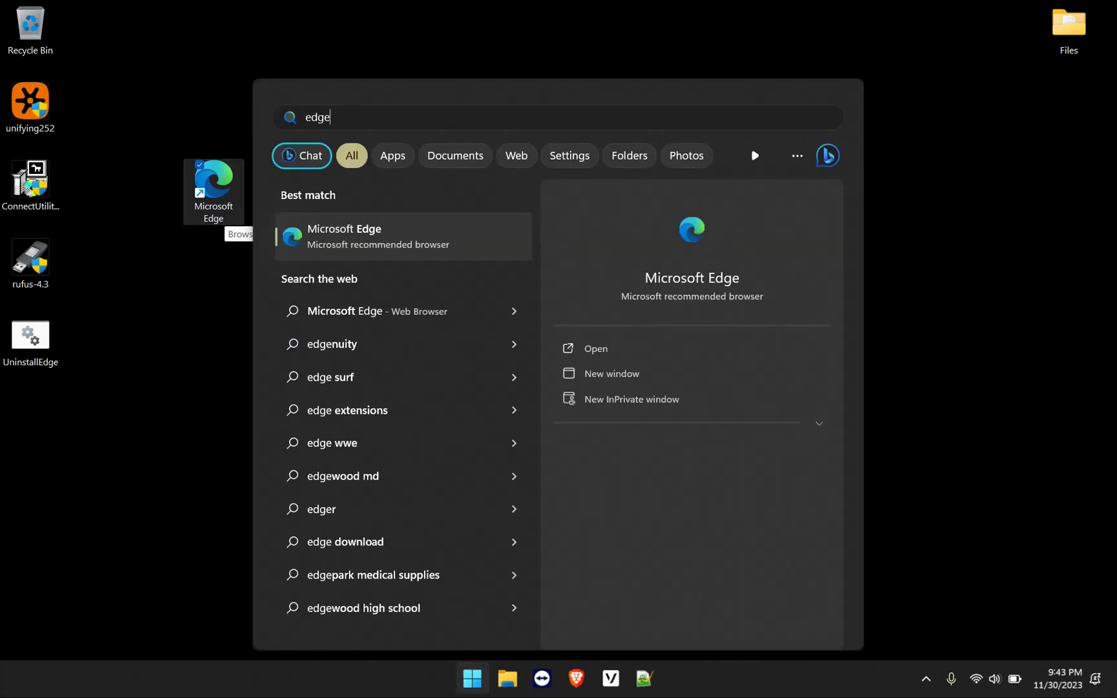
key("Escape")
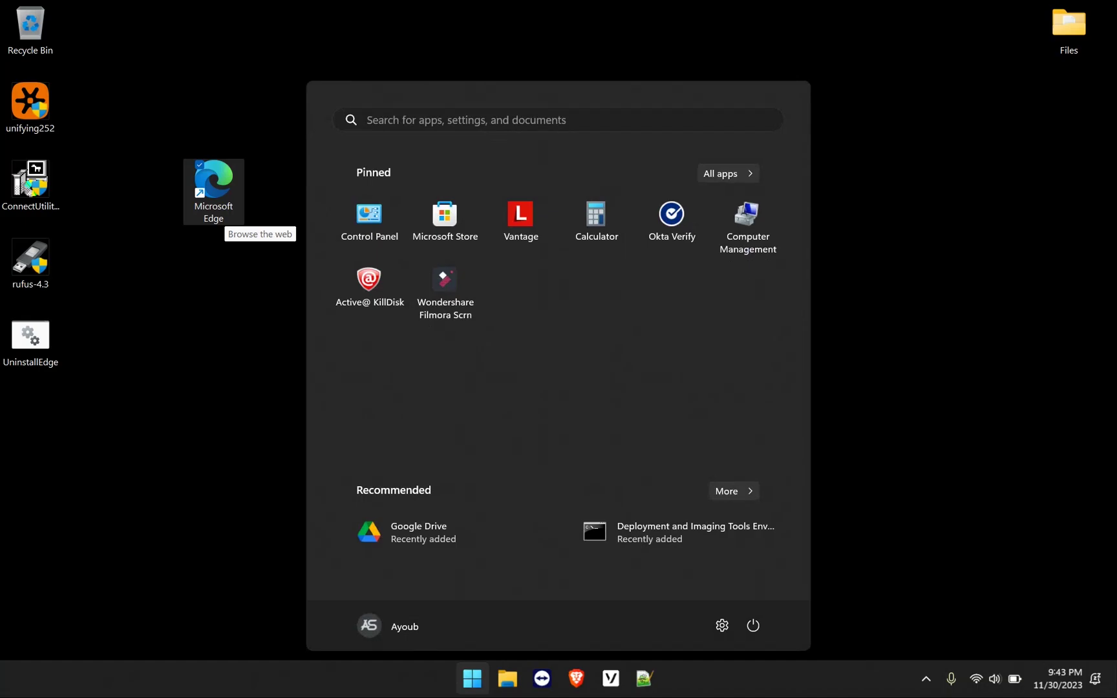
Open the Control Panel's list of installed programs to look for Microsoft Edge.
type("control panel")
key("Return")
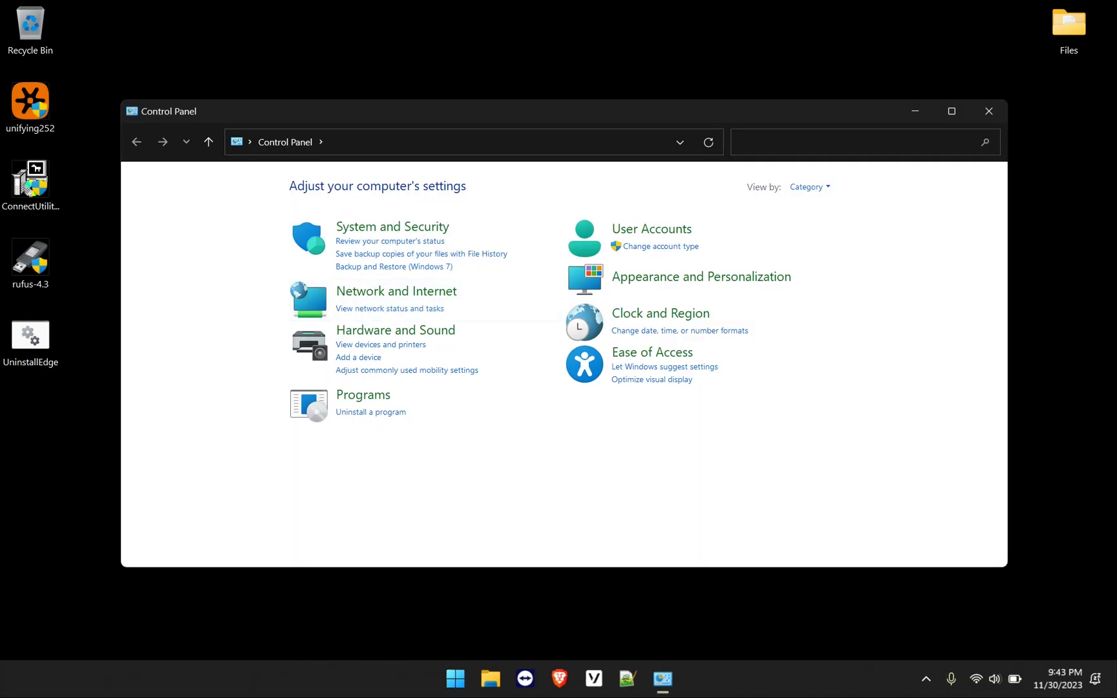
left_click(370, 412)
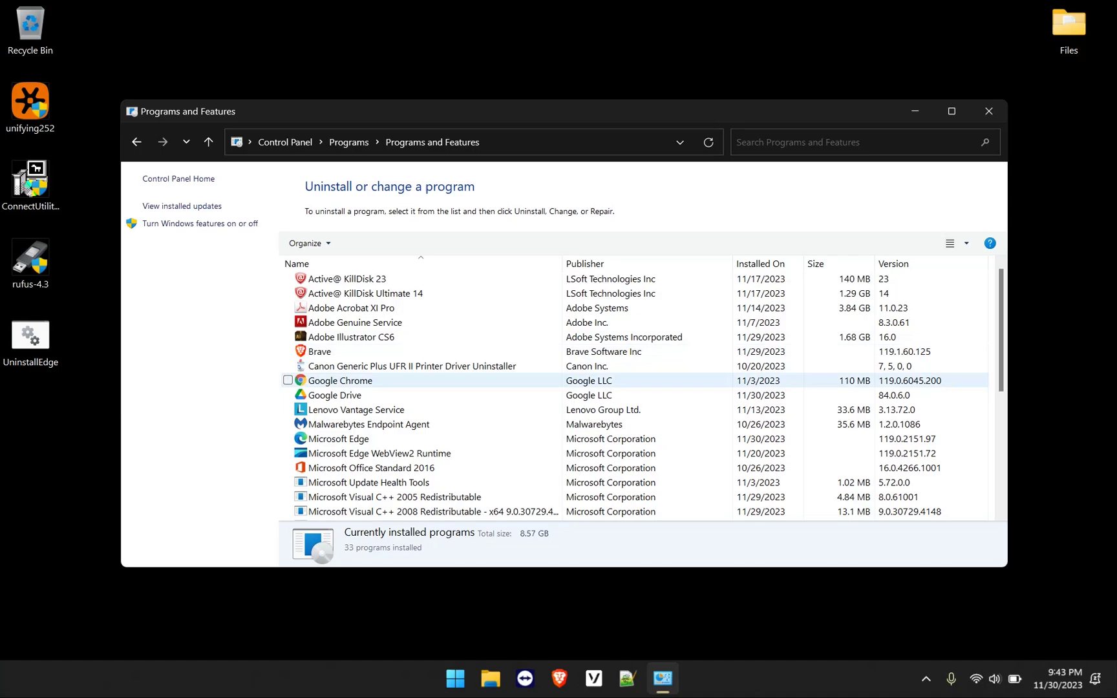
Check the change options offered for Microsoft Edge, cancel without repairing it, and close Programs and Features.
left_click(339, 439)
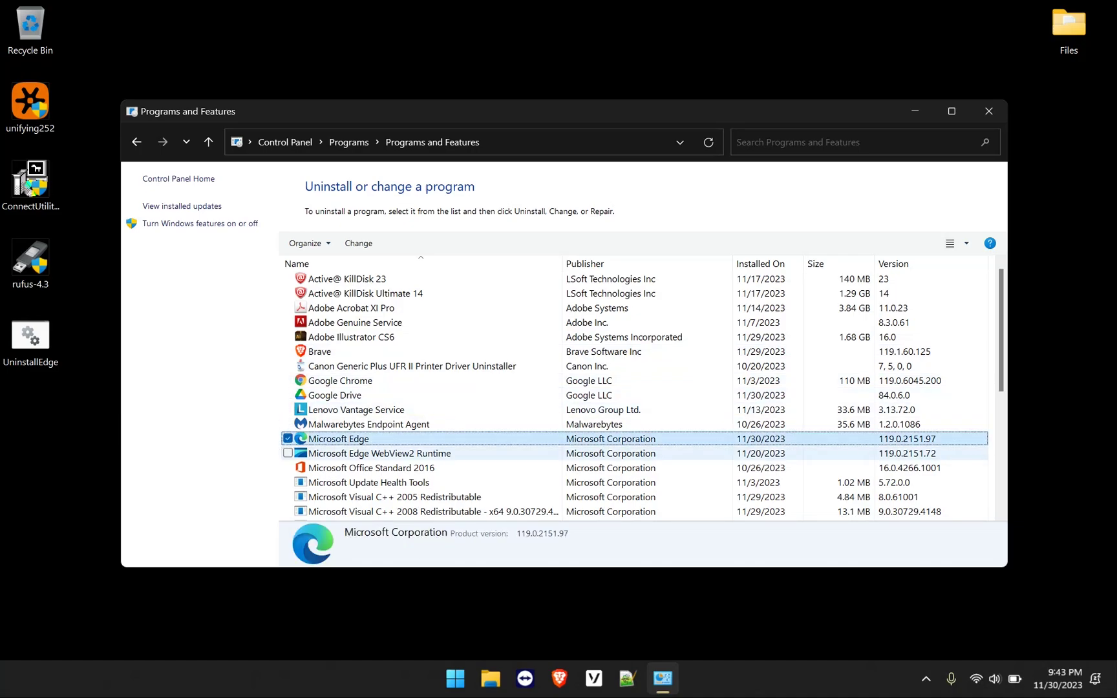
left_click(380, 453)
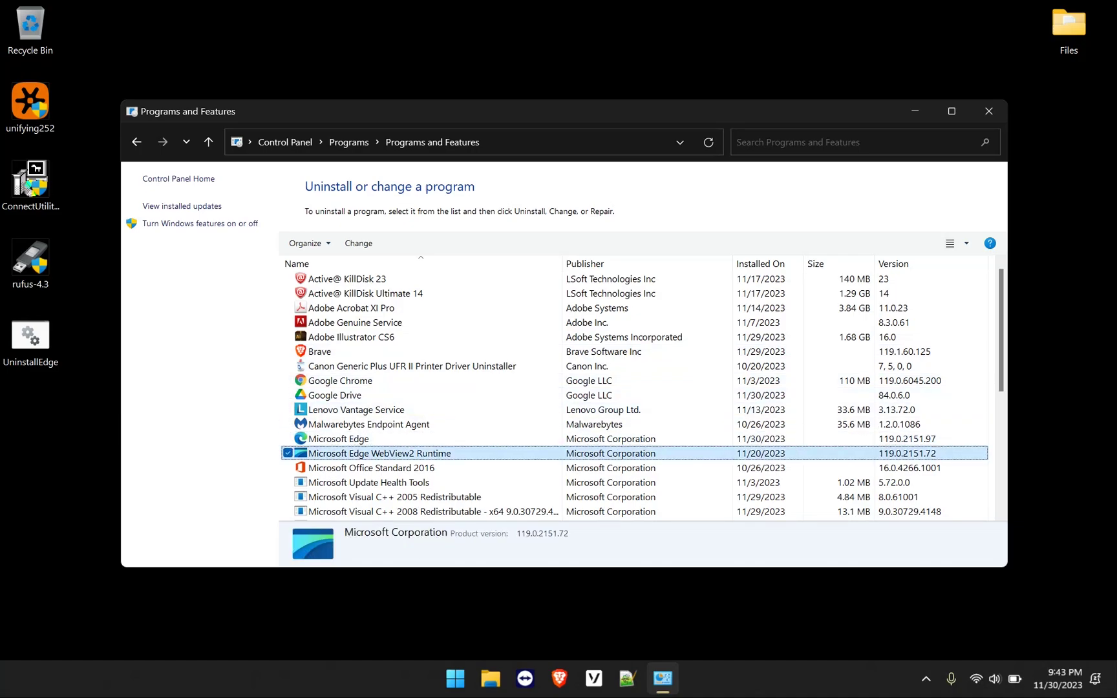
left_click(342, 439)
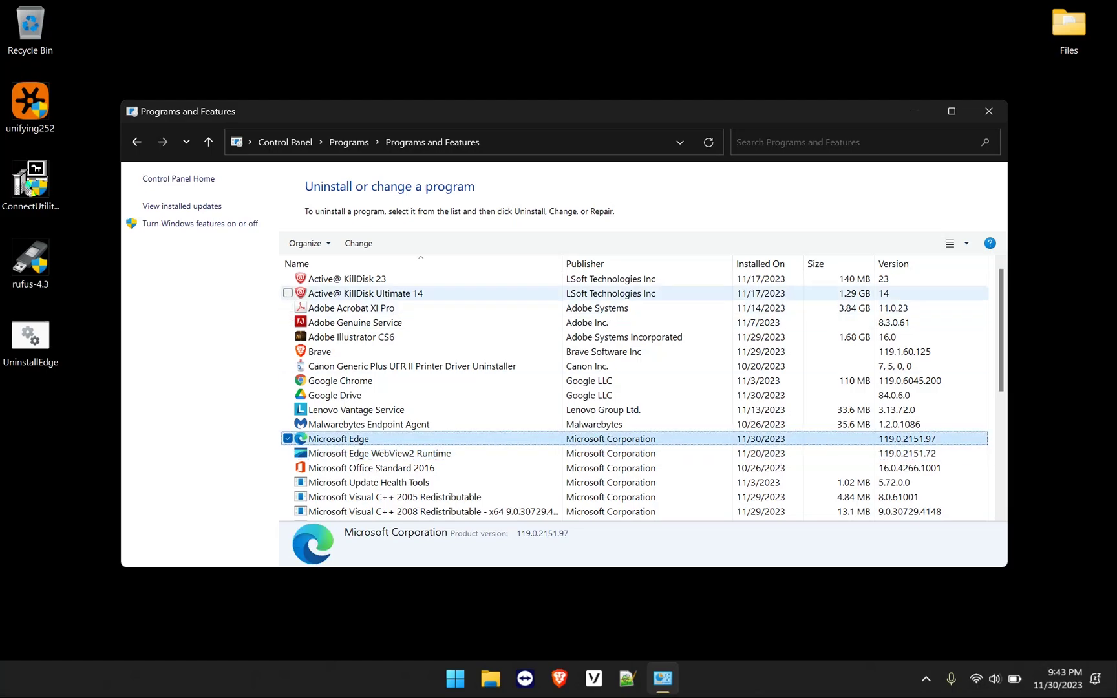
left_click(358, 243)
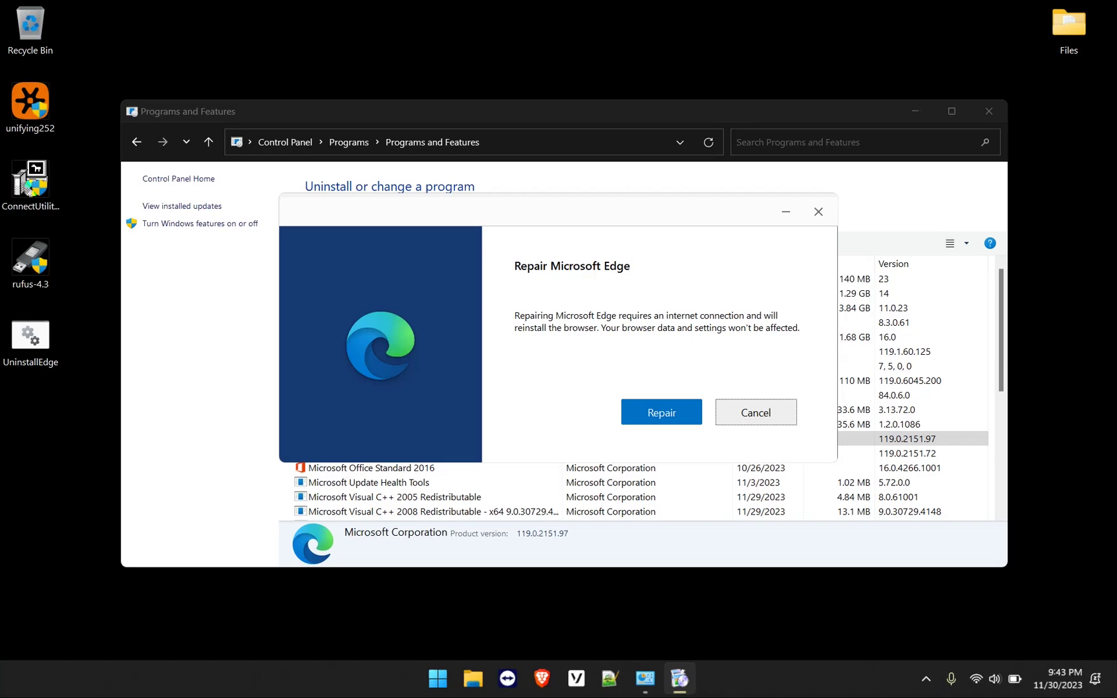
left_click(755, 411)
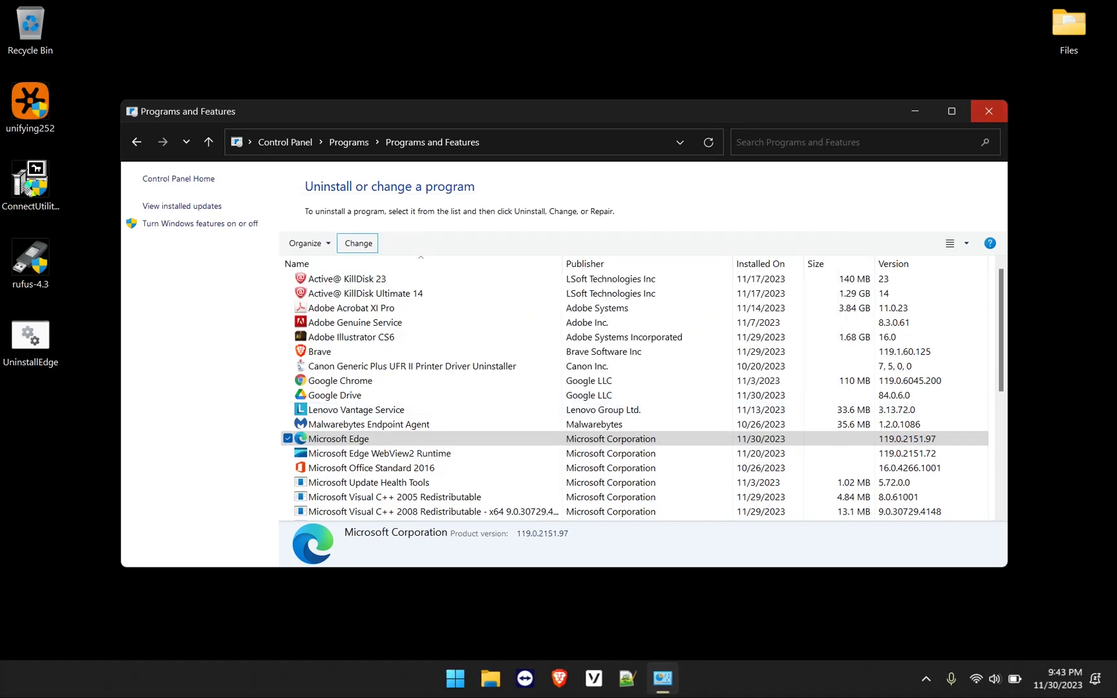
left_click(988, 111)
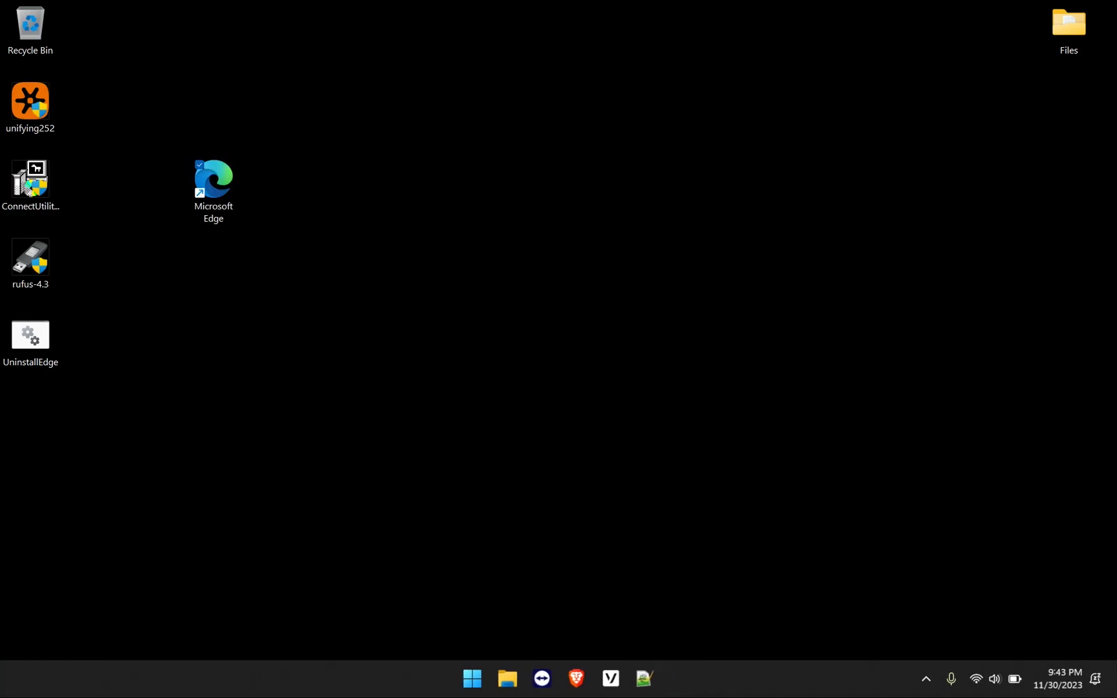
Open the desktop's UninstallEdge batch file for editing in Notepad and close the duplicate copy of it.
left_click(30, 340)
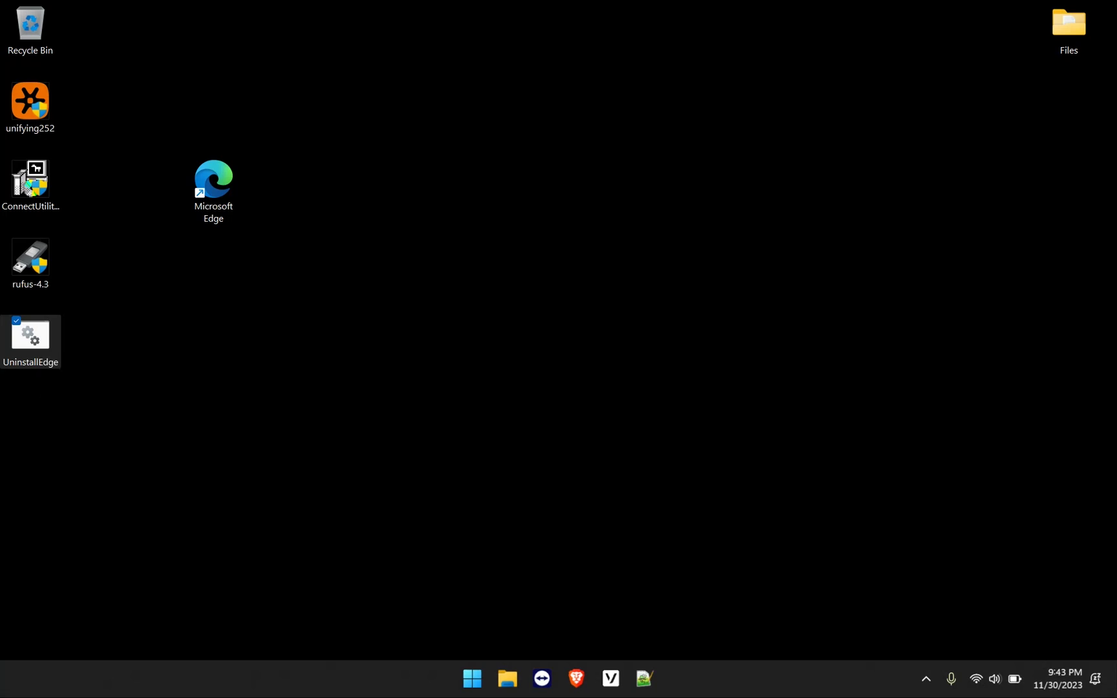
right_click(30, 336)
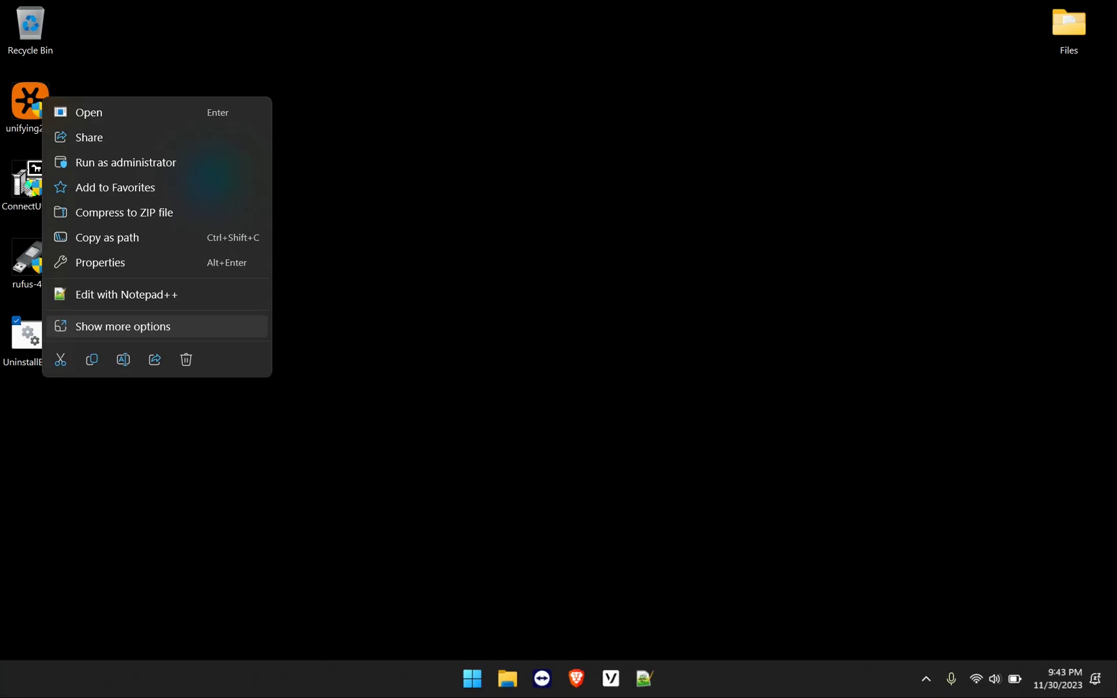
left_click(123, 326)
left_click(97, 285)
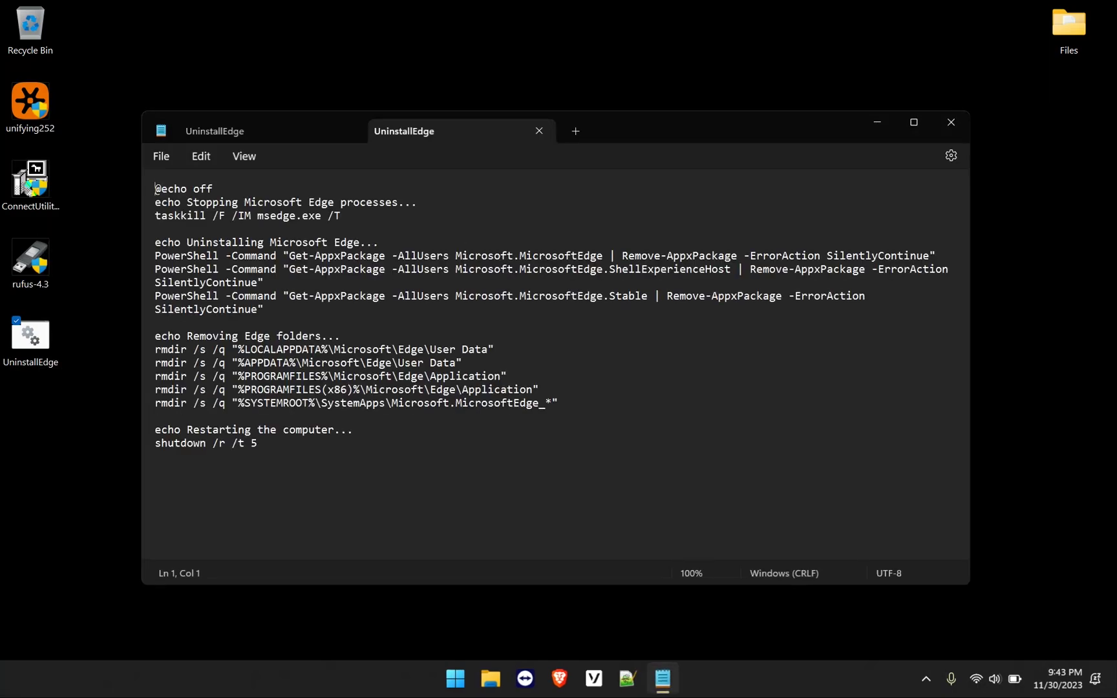
left_click(350, 131)
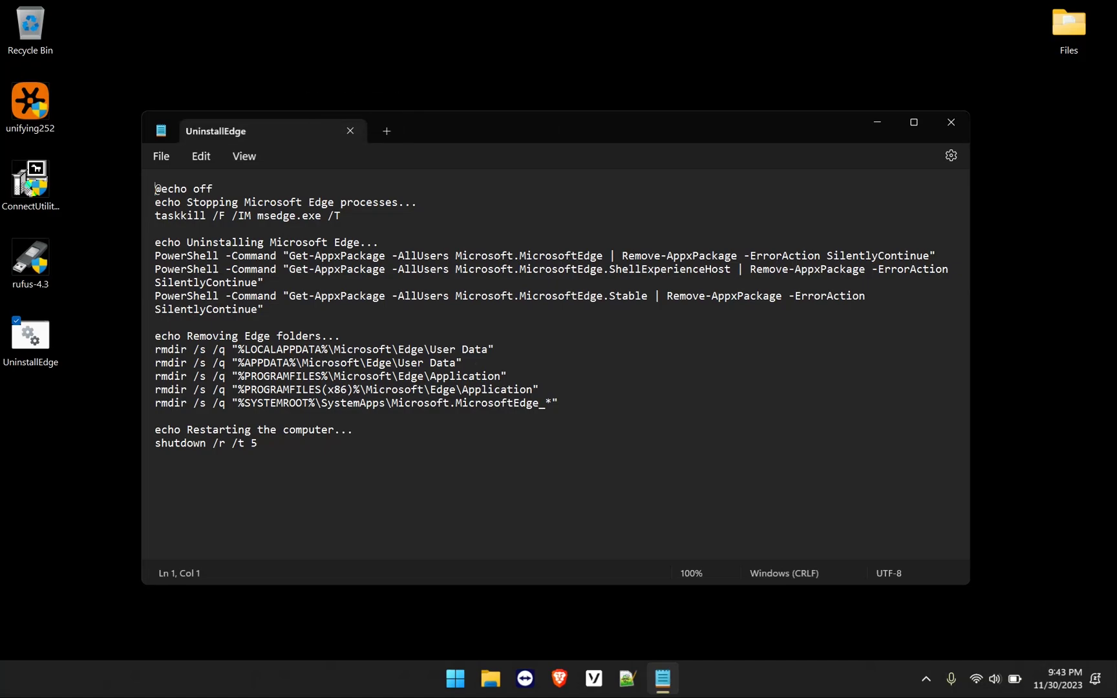
left_click(334, 389)
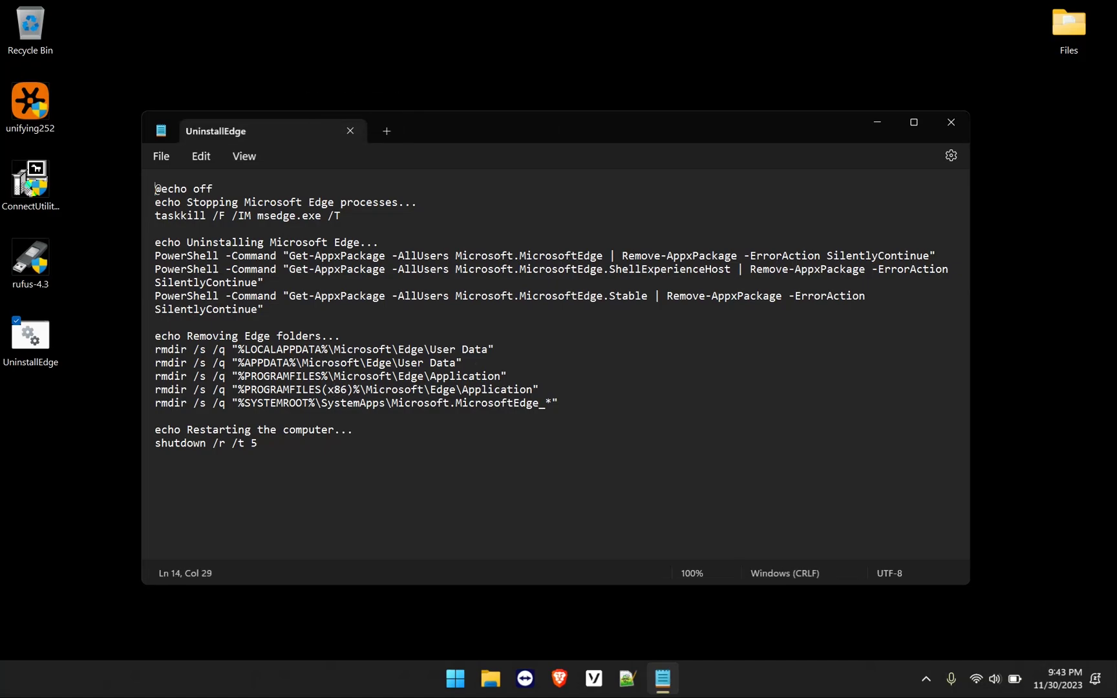
Copy the entire UninstallEdge script into a new blank Notepad document.
key("super")
type("note")
key("Return")
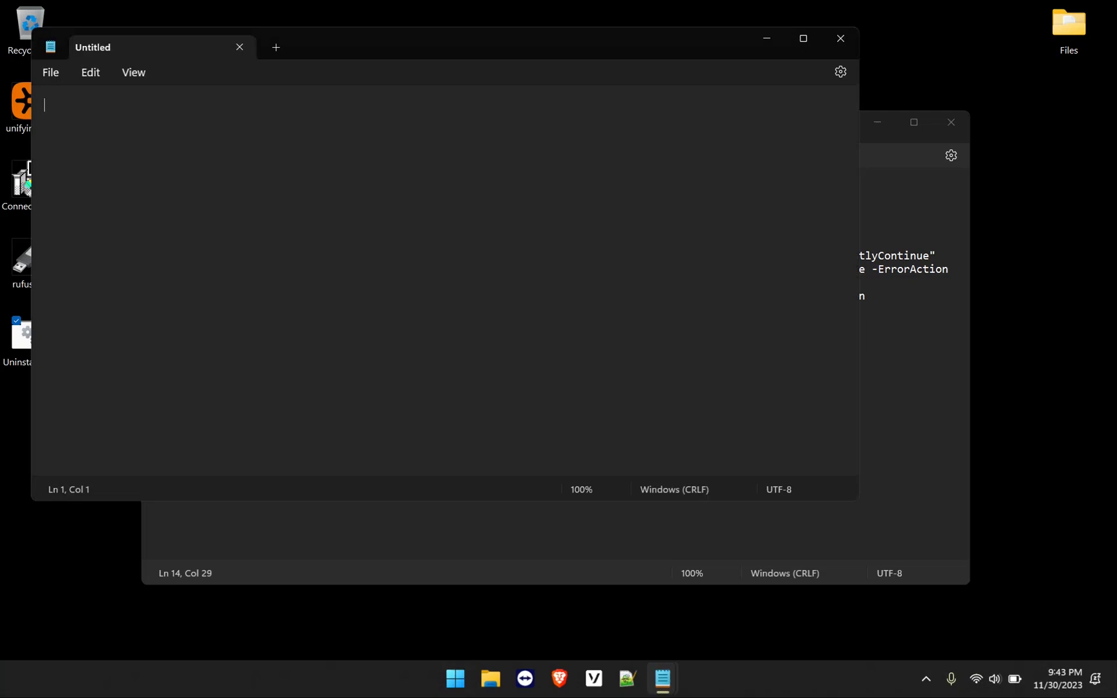
key("alt+Tab")
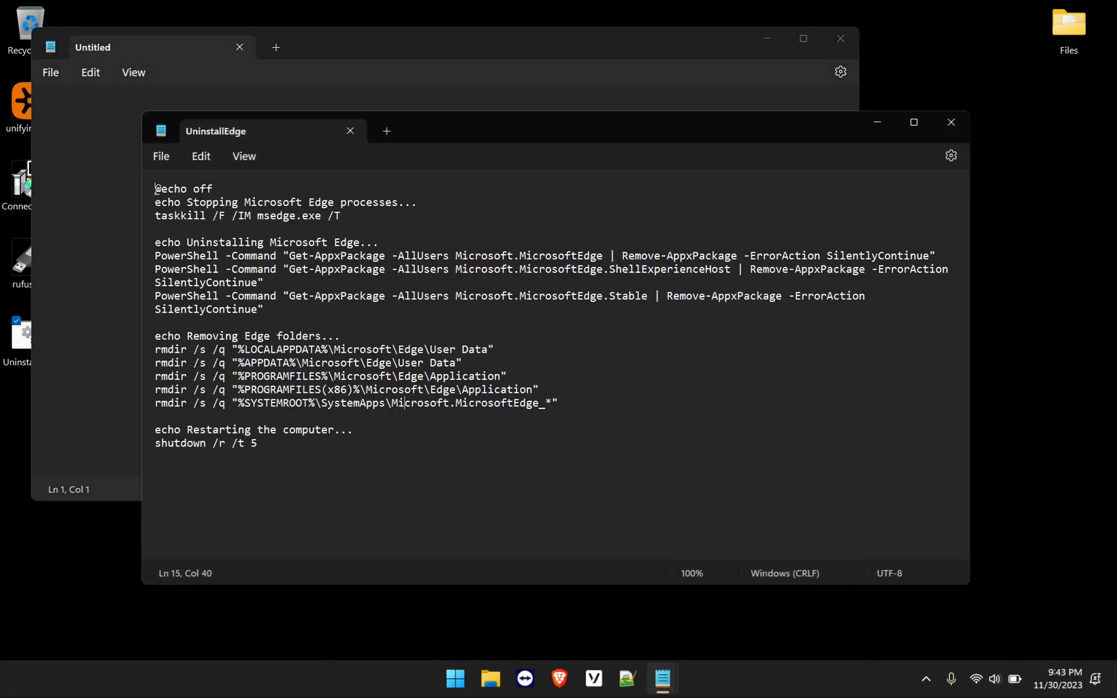
key("ctrl+a")
key("ctrl+c")
key("alt+Tab")
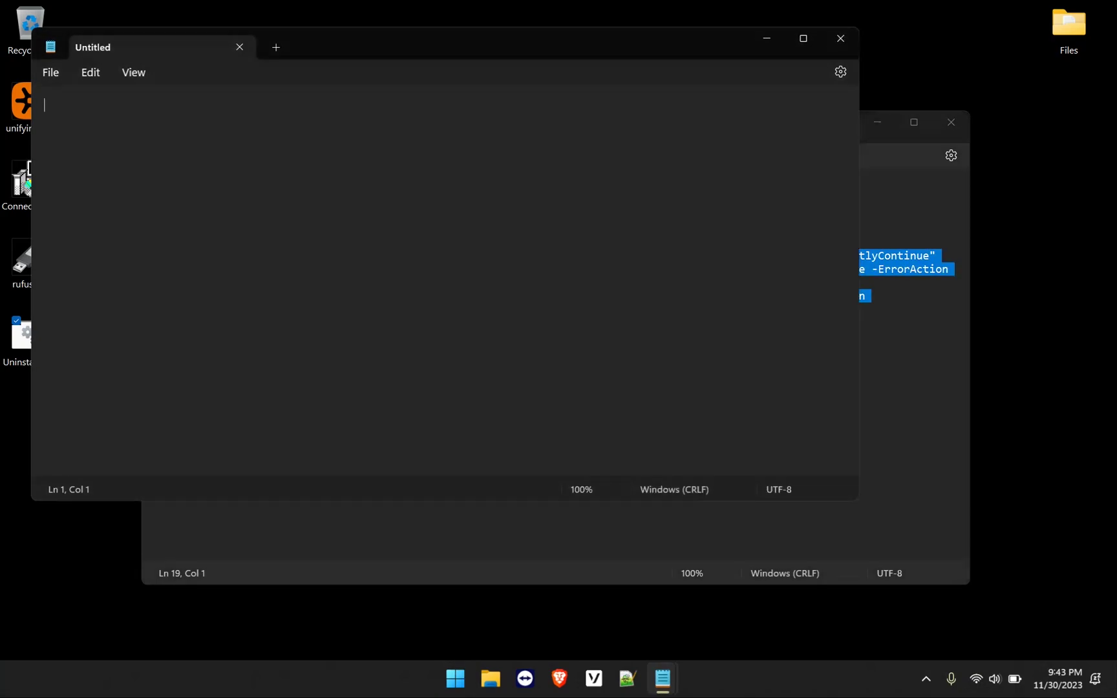
key("ctrl+v")
Save the new script on the Desktop as removeEDGE.bat and close its Notepad window.
left_click(50, 73)
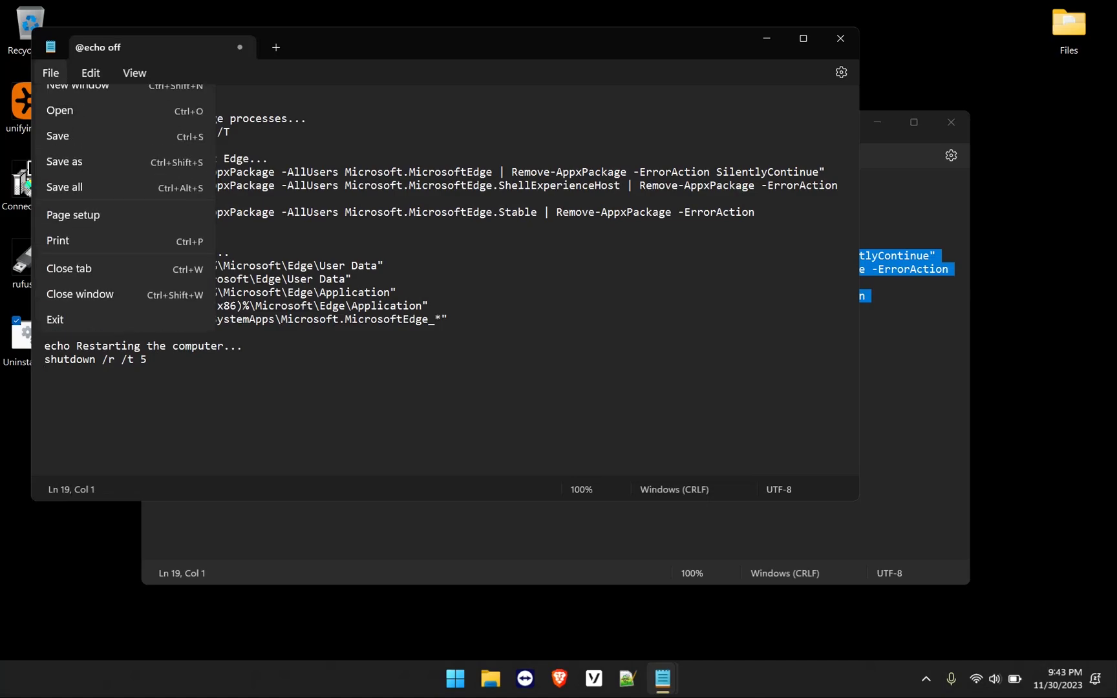
left_click(65, 201)
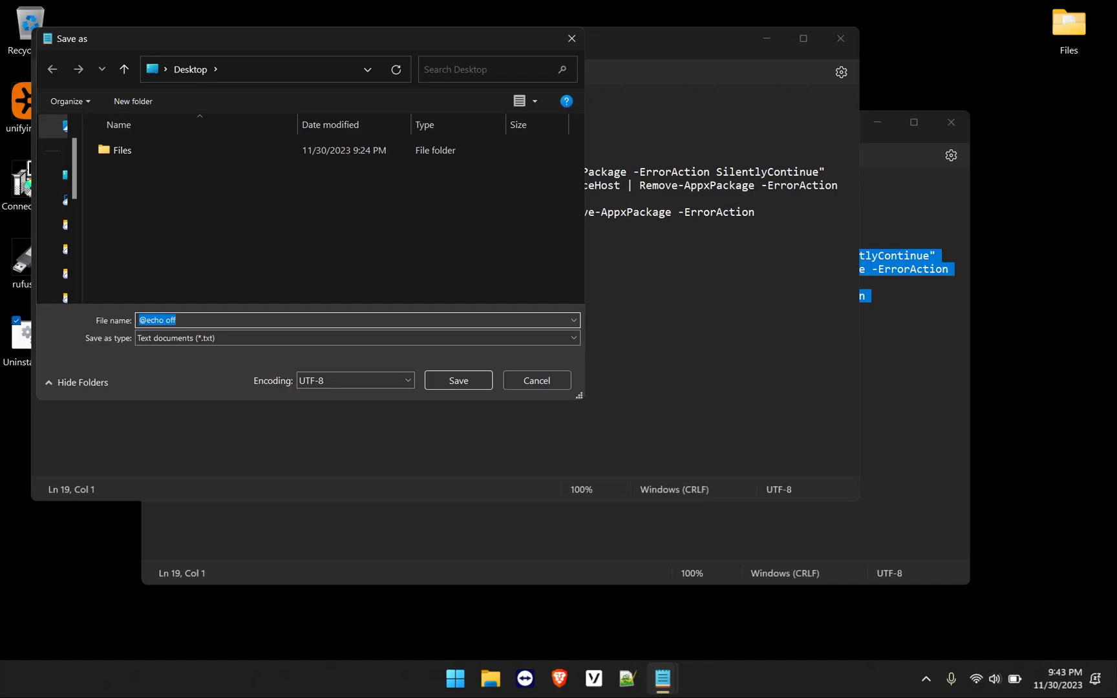
type("removeEDGE.bat")
key("Return")
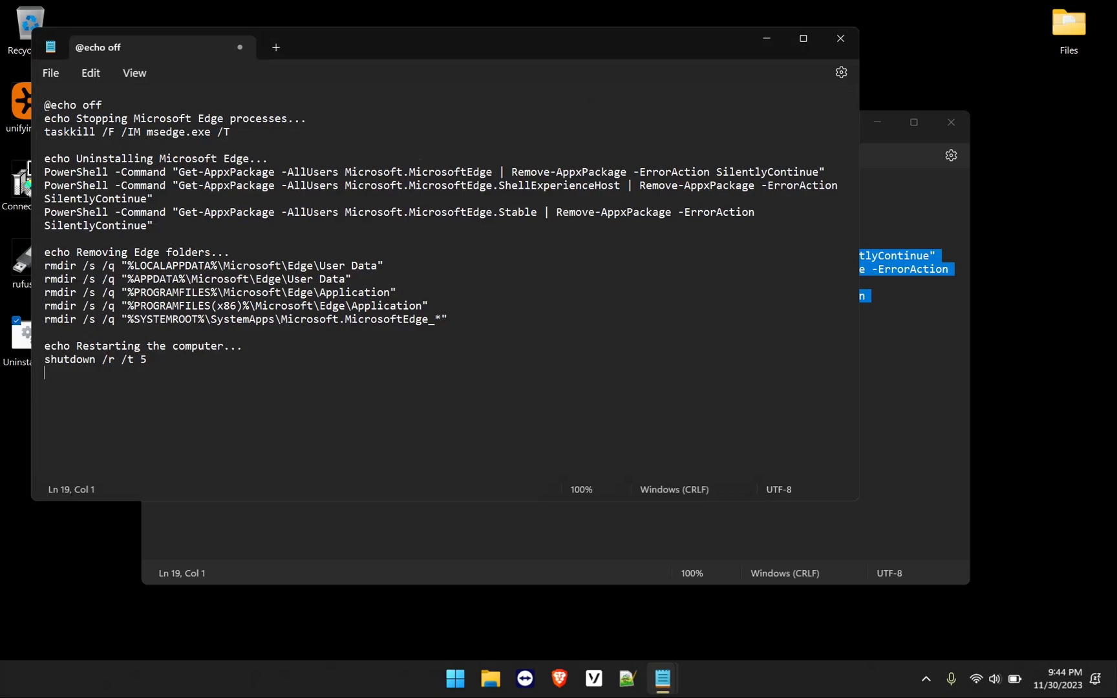
left_click(840, 38)
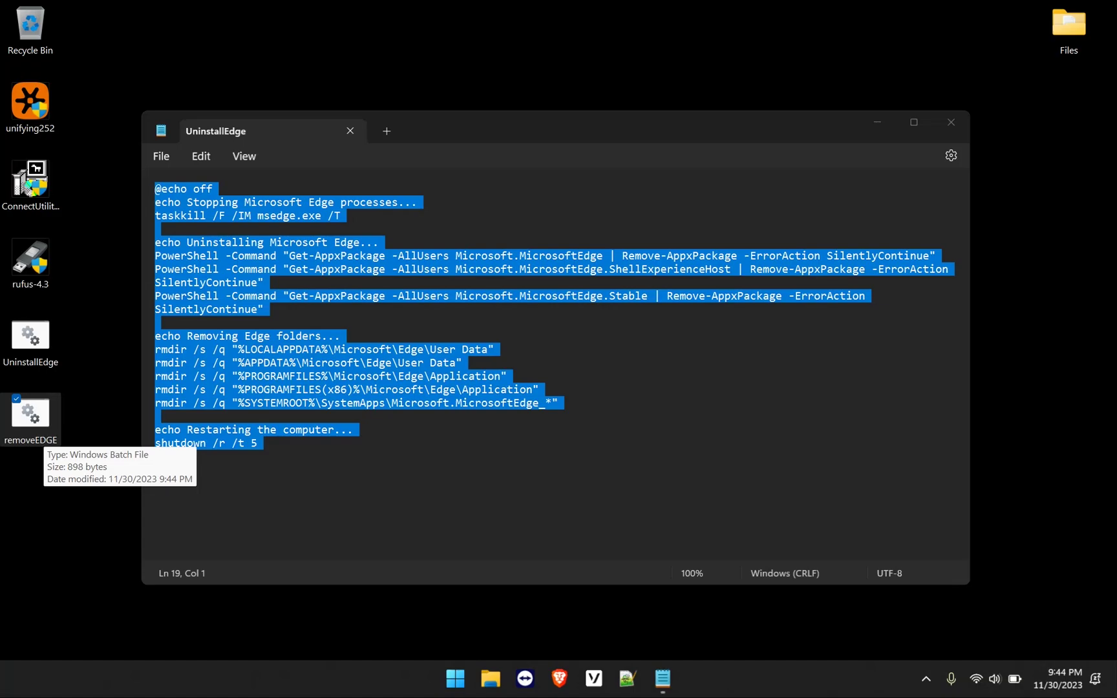
View the available actions for removeEDGE, including running as administrator, and examine the script's "Stopping Microsoft Edge processes" line.
right_click(31, 413)
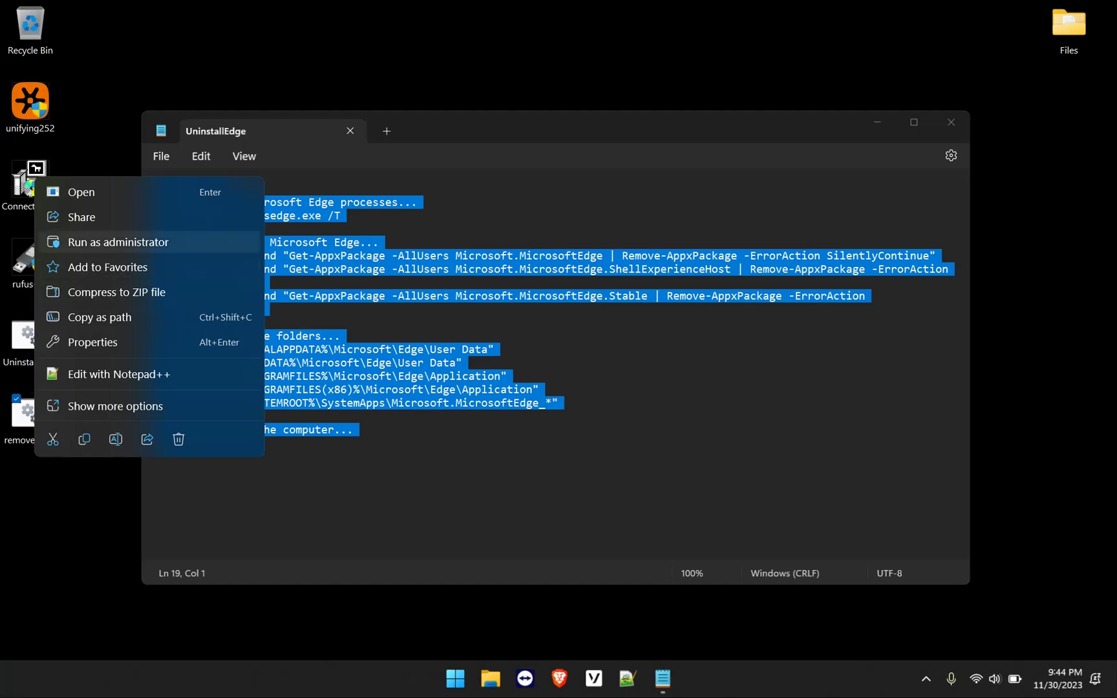
key("Escape")
left_click(263, 283)
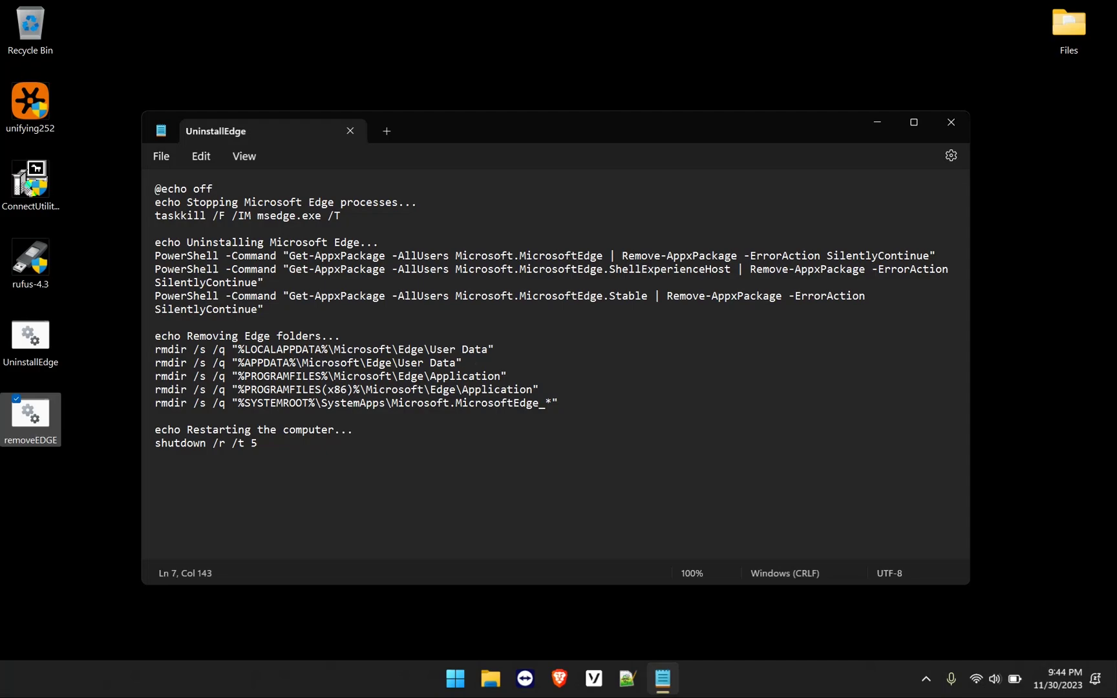
left_click_drag(161, 202, 417, 203)
left_click(417, 202)
End the Notepad.exe task in Task Manager and close Task Manager.
right_click(866, 678)
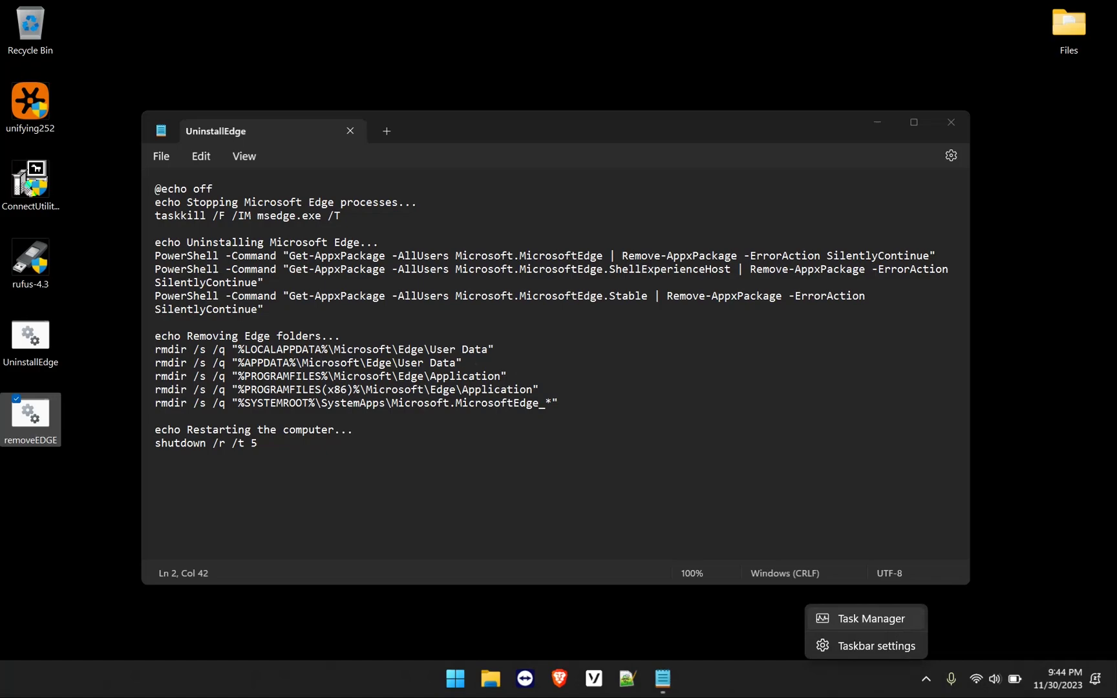
left_click(871, 619)
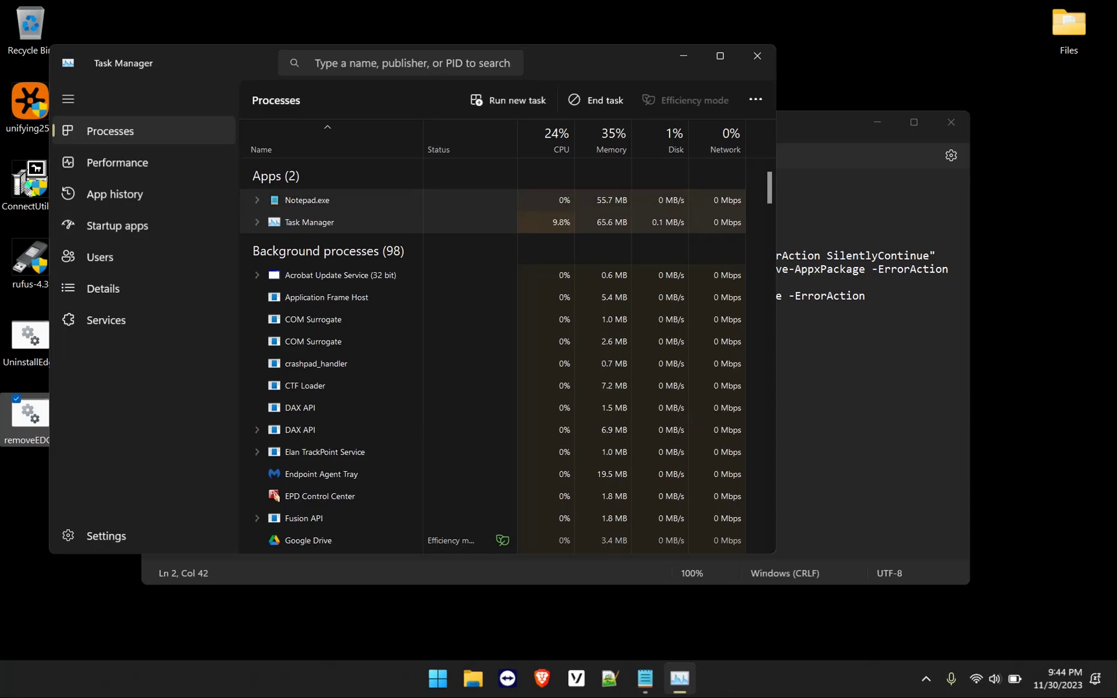
left_click(307, 200)
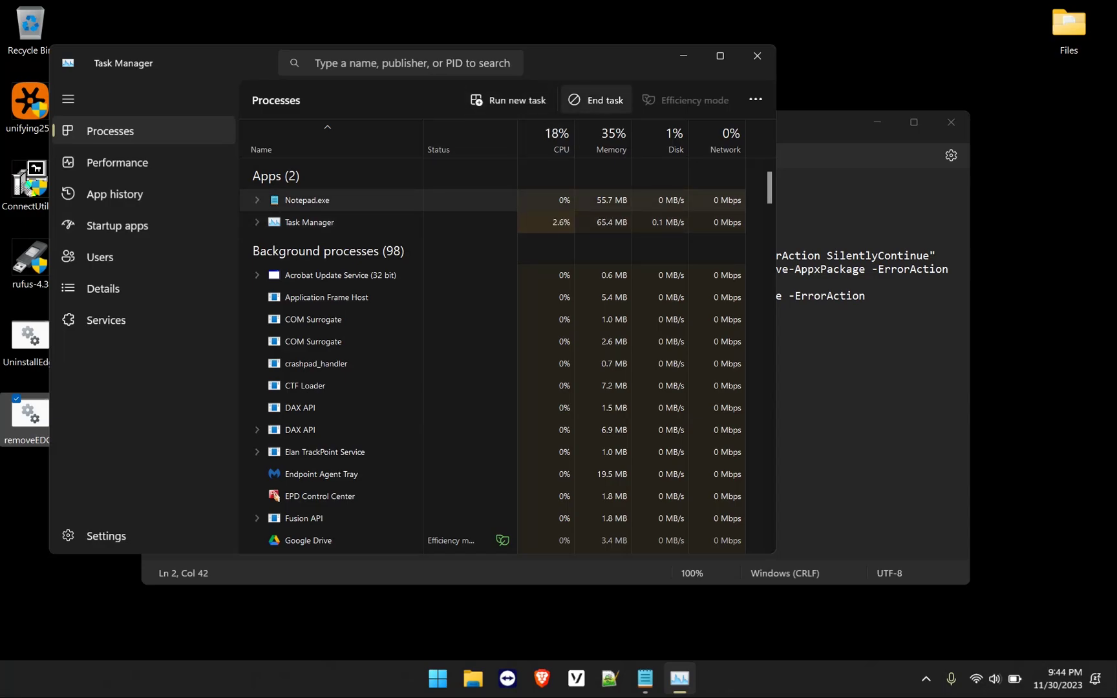
left_click(596, 99)
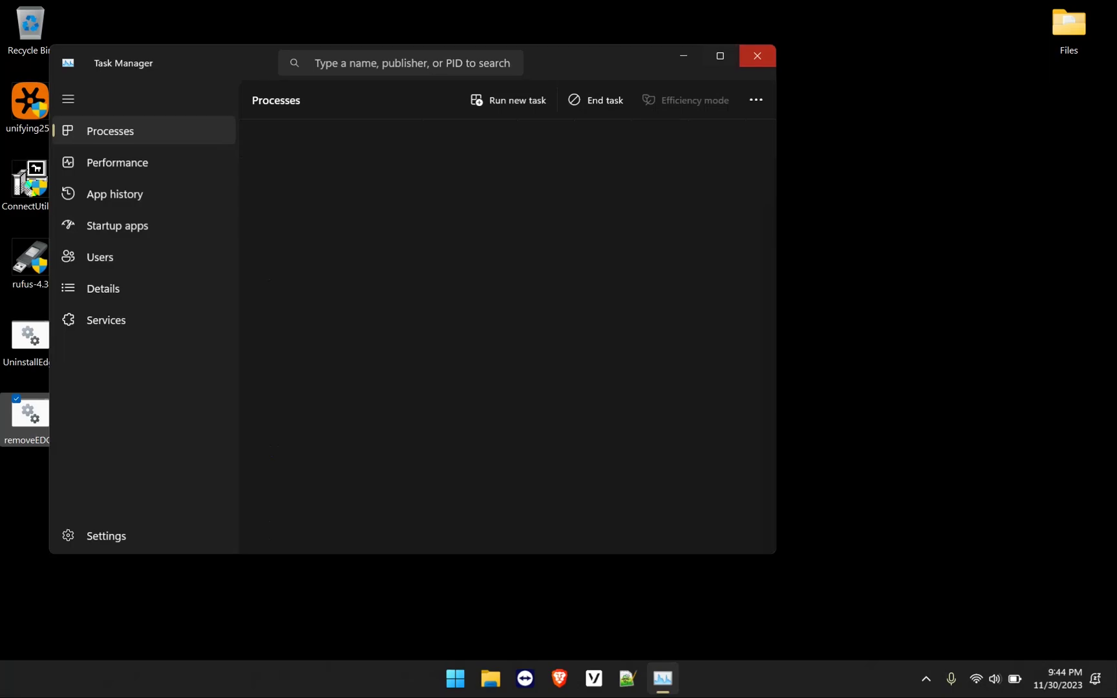
left_click(756, 55)
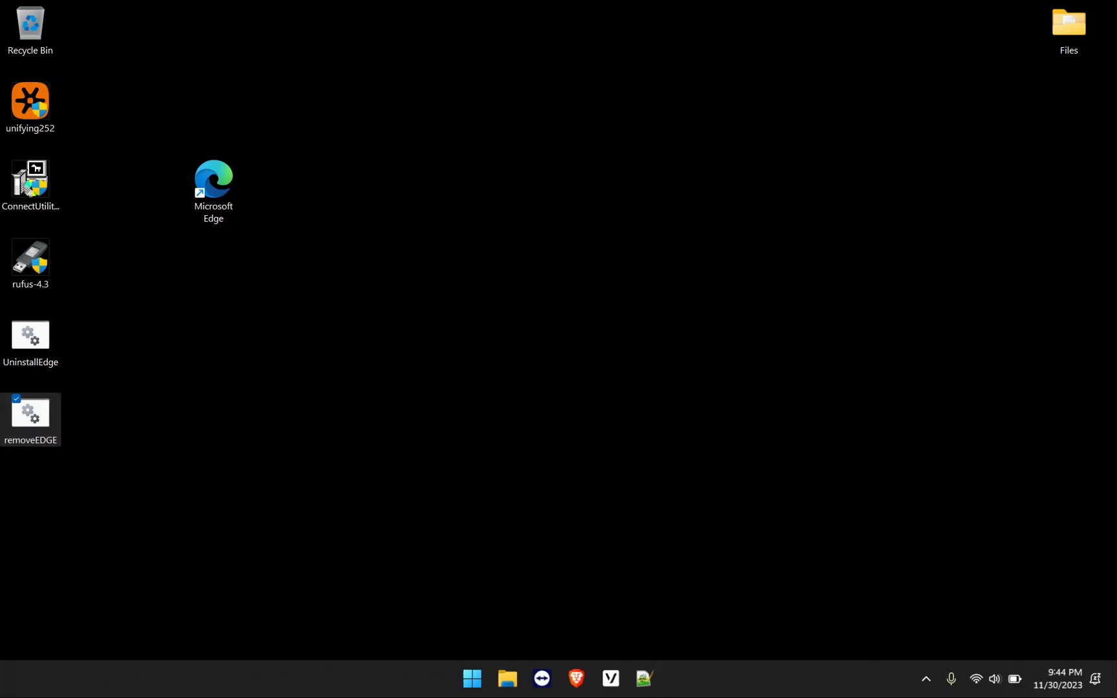
Reopen the UninstallEdge batch file in Notepad and examine the /F, /IM msedge.exe and /T parameters of its taskkill command.
right_click(32, 340)
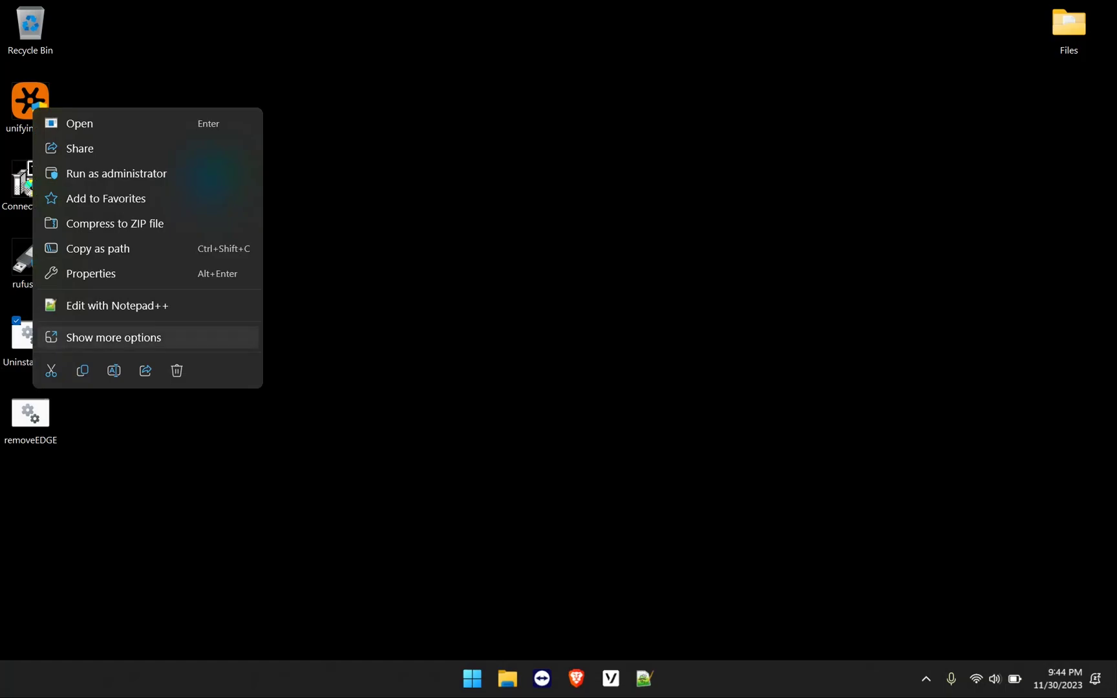
left_click(113, 338)
left_click(70, 284)
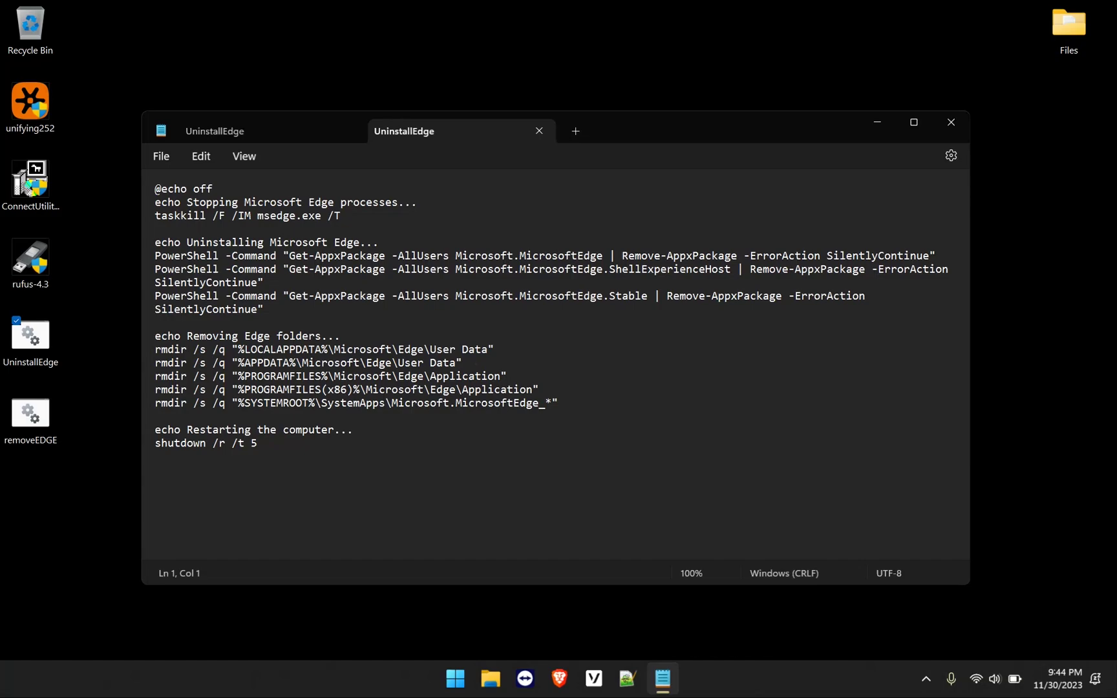
left_click_drag(213, 216, 225, 216)
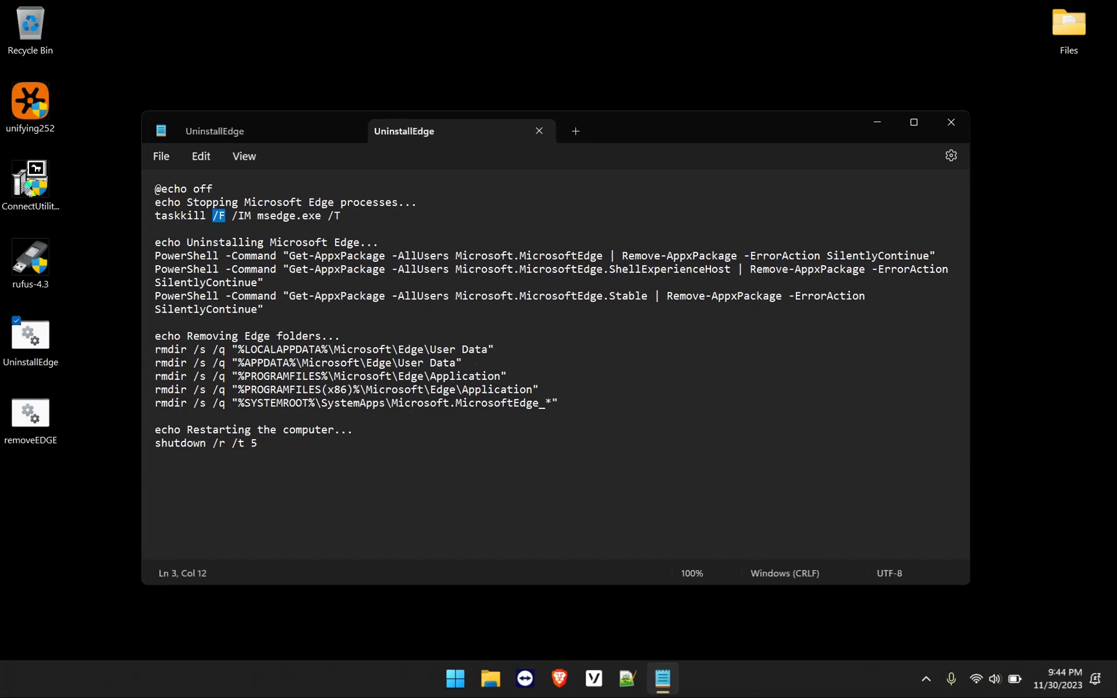
left_click_drag(238, 215, 321, 216)
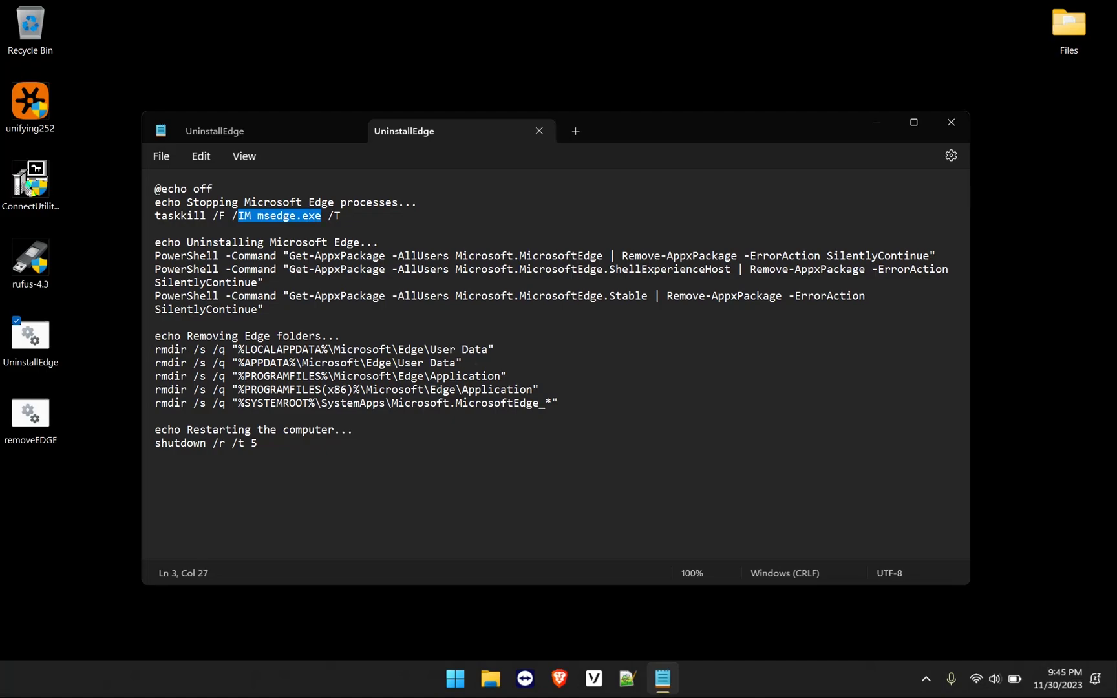
double_click(334, 215)
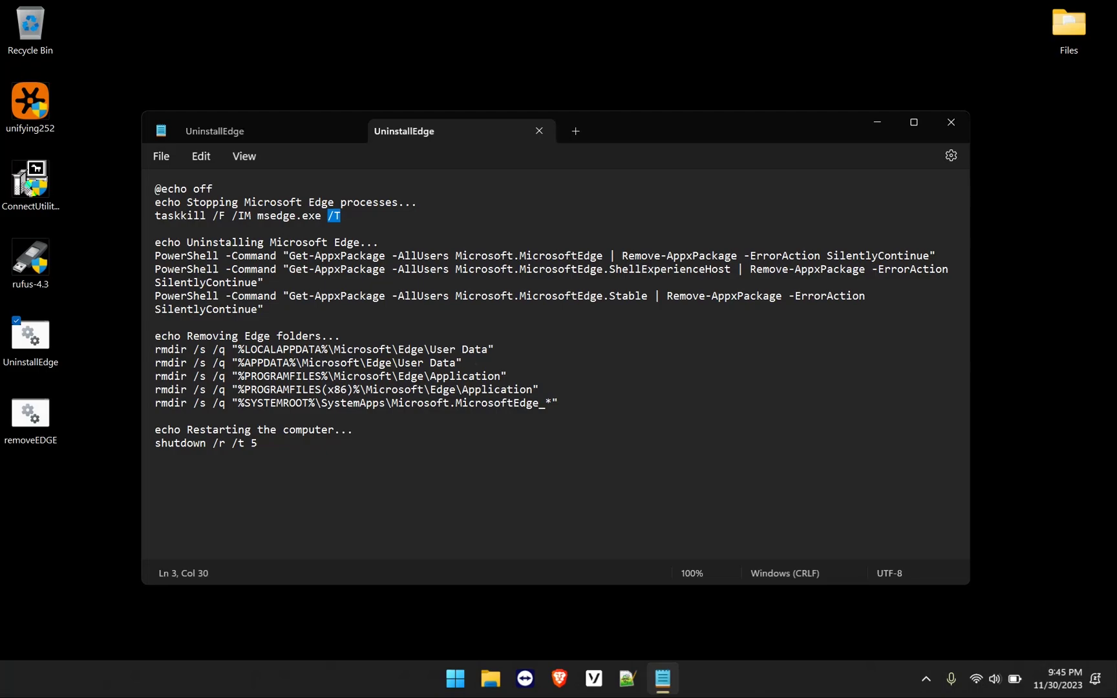
Examine the "Uninstalling Microsoft Edge" section and the Get-AppxPackage, -AllUsers and Microsoft.MicrosoftEdge parts of its first PowerShell command.
left_click_drag(161, 243, 366, 243)
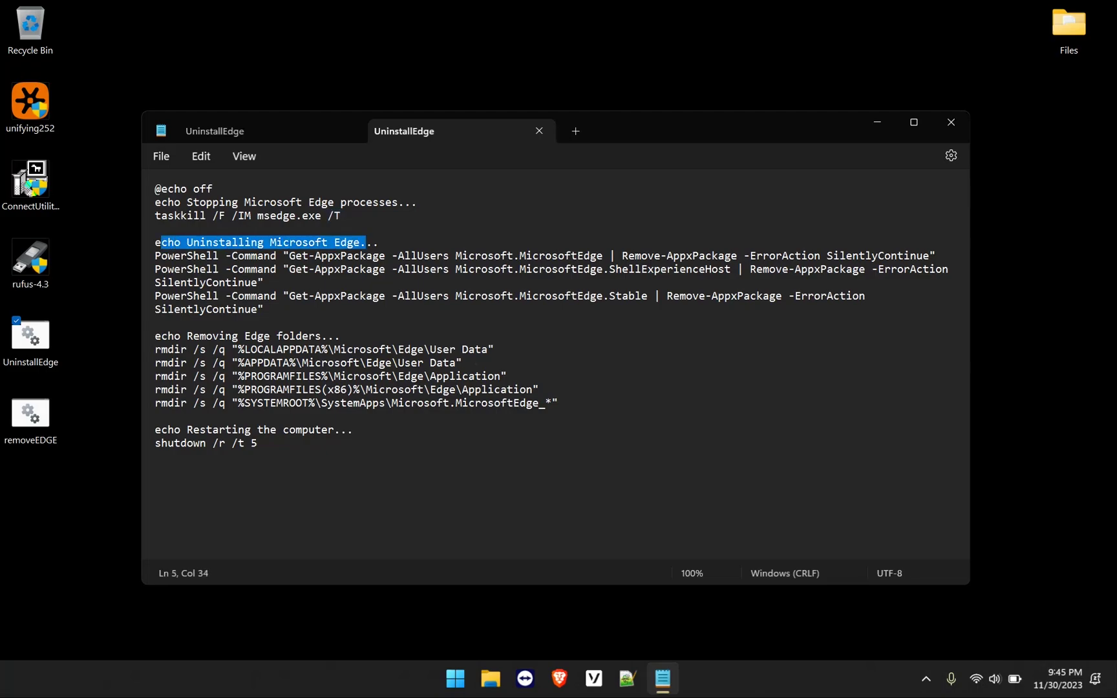
left_click(181, 256)
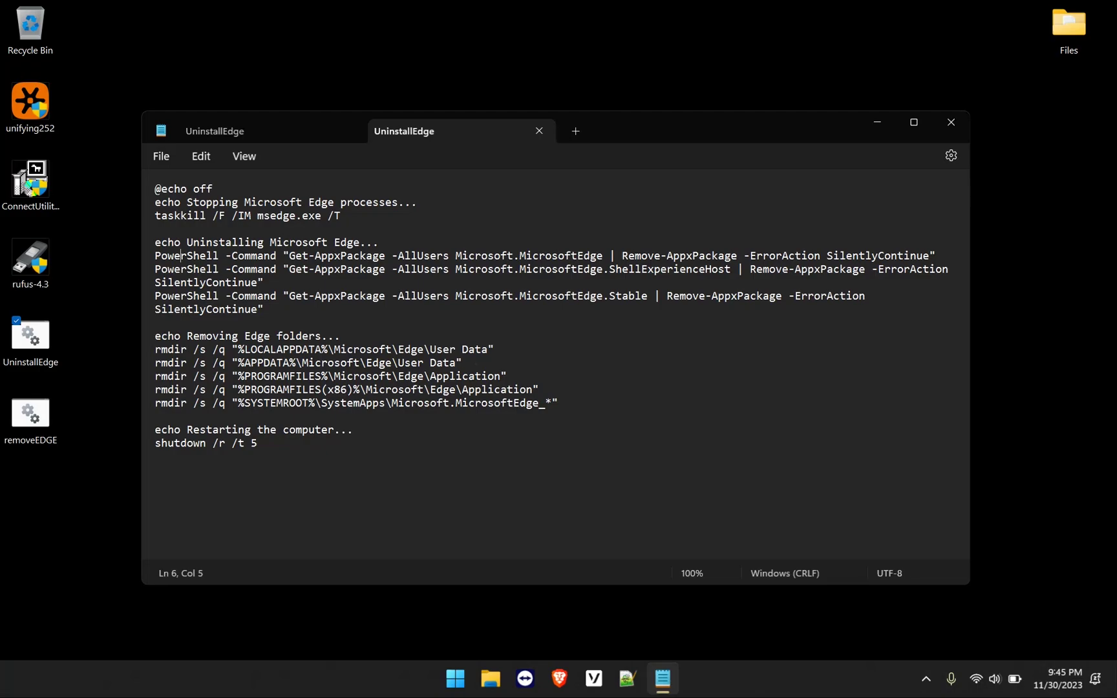
left_click_drag(289, 255, 328, 256)
left_click(315, 256)
left_click_drag(449, 256, 578, 256)
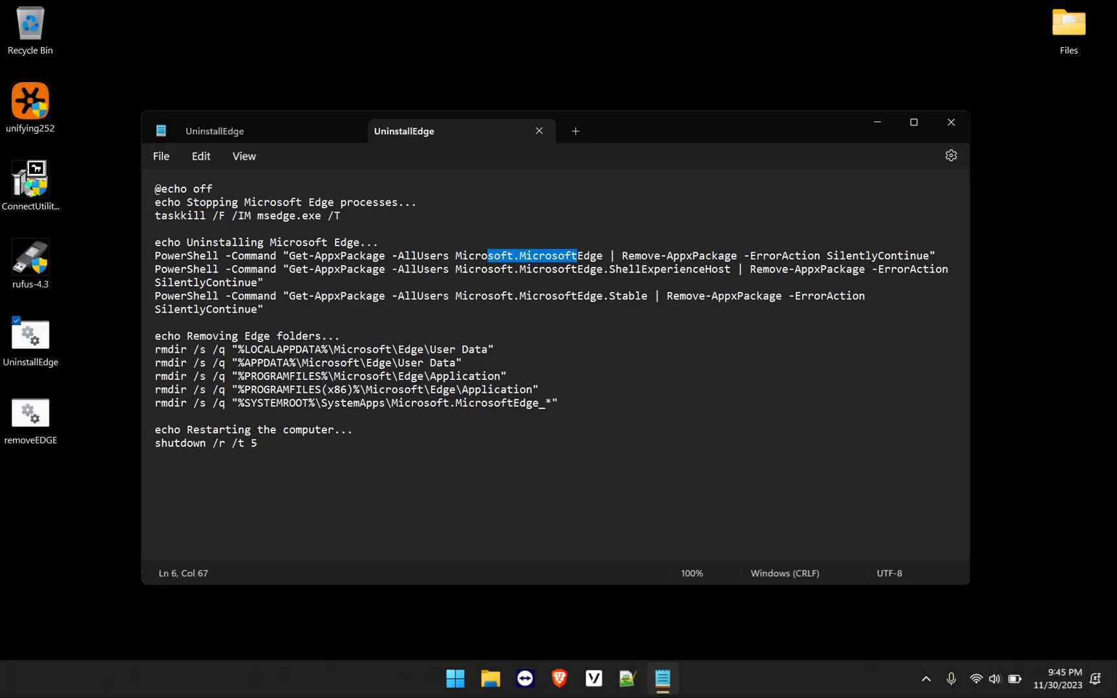
left_click(450, 256)
left_click_drag(398, 255, 451, 256)
left_click(449, 255)
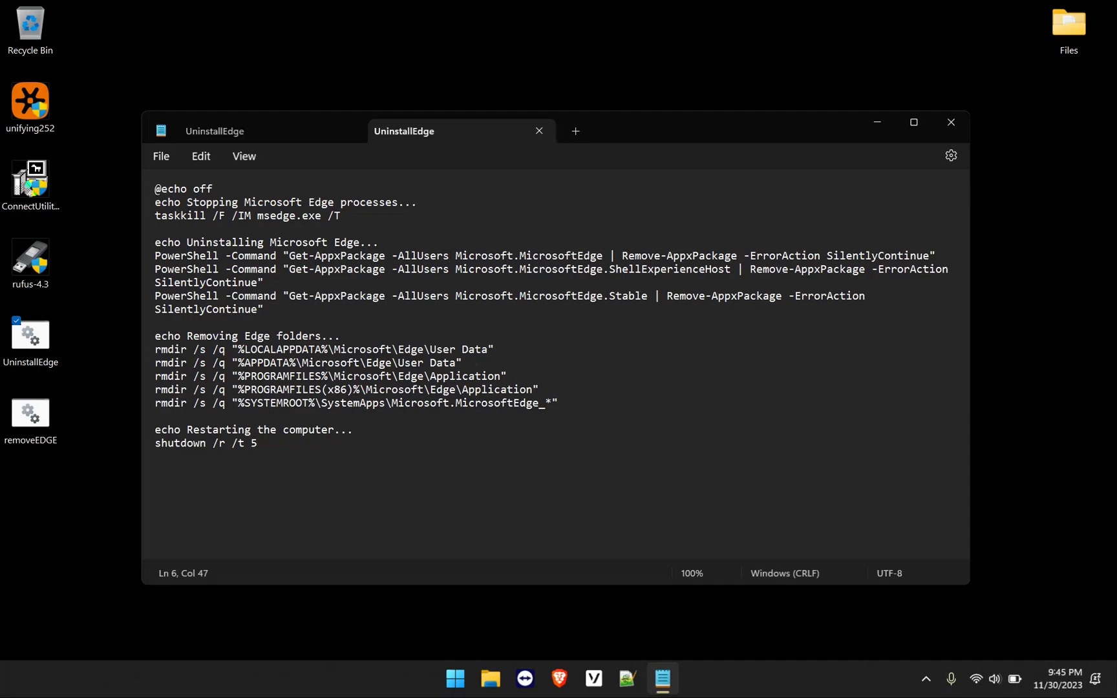
Examine the Edge package names targeted by the PowerShell commands, including Microsoft.MicrosoftEdge.Stable, and the ErrorAction SilentlyContinue option.
left_click_drag(449, 256, 590, 269)
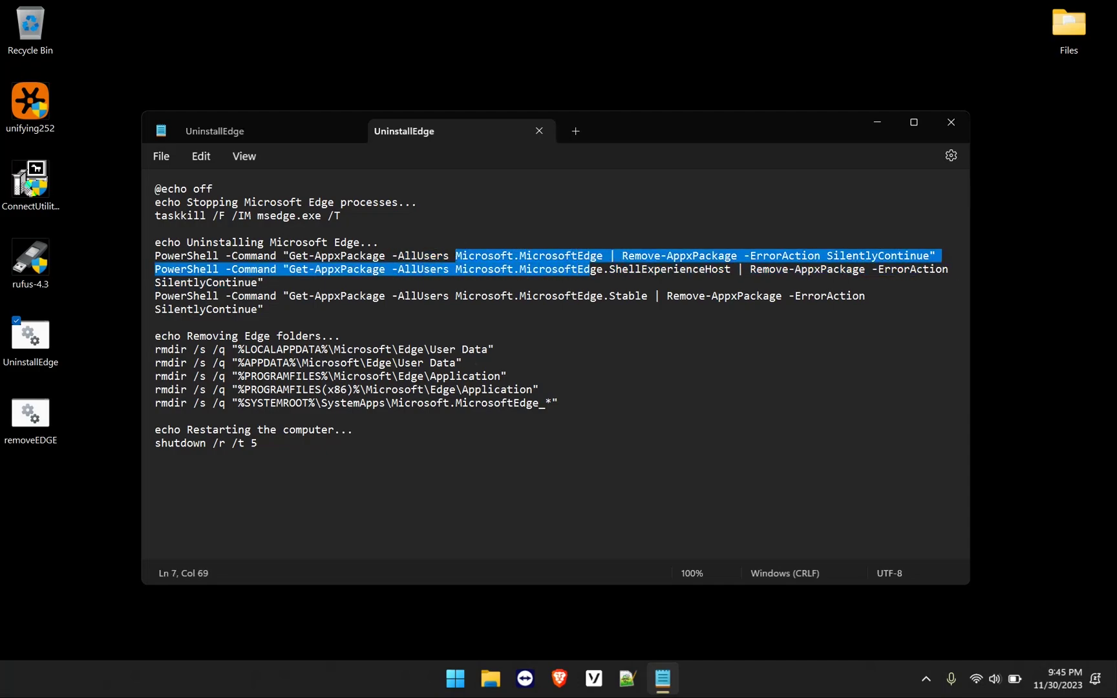
left_click(591, 282)
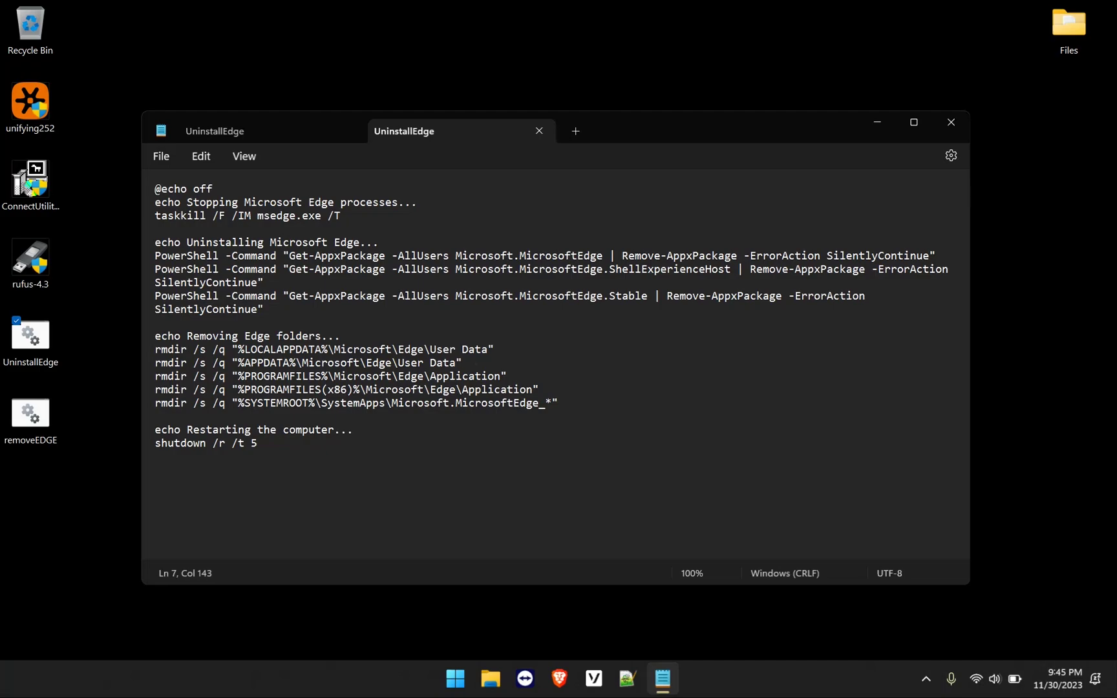
left_click_drag(519, 295, 642, 295)
left_click(642, 296)
left_click_drag(750, 255, 936, 256)
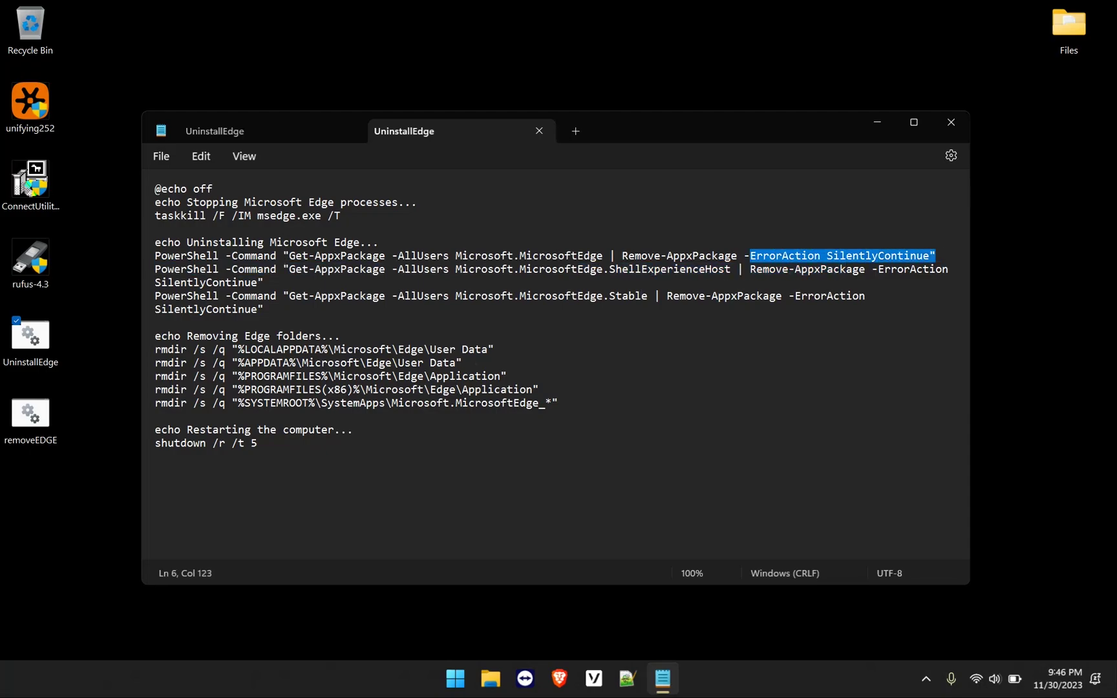
Examine the "Removing Edge folders" section, including the %LOCALAPPDATA% Edge user data path and the /s and /q switches of rmdir.
left_click_drag(155, 336, 174, 335)
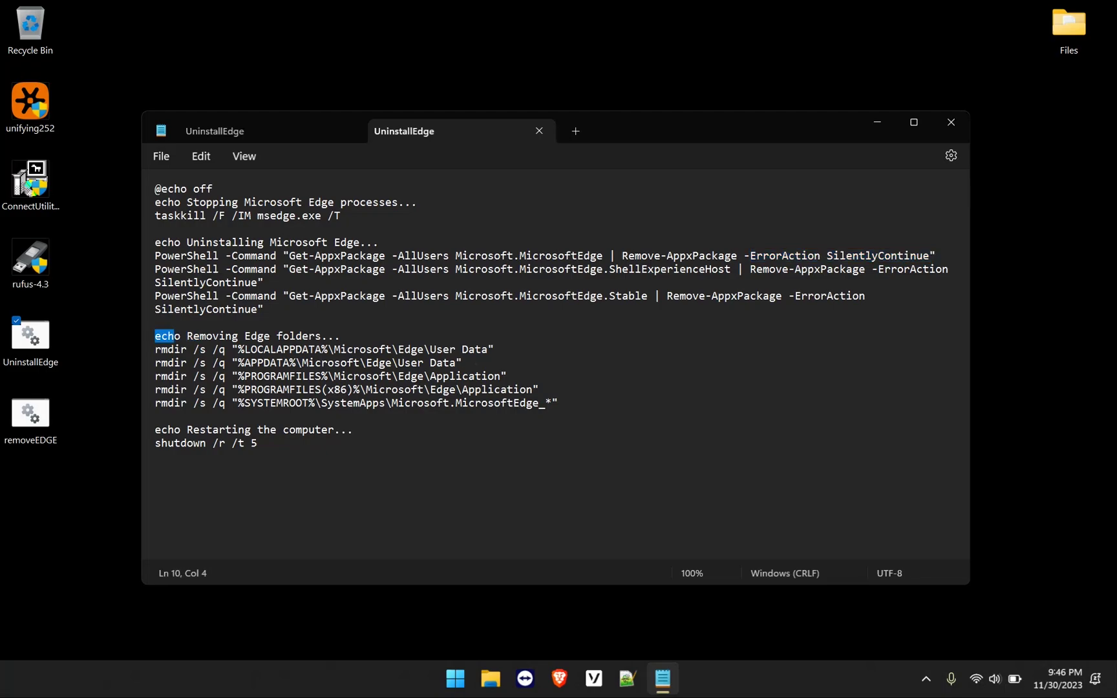
left_click(168, 349)
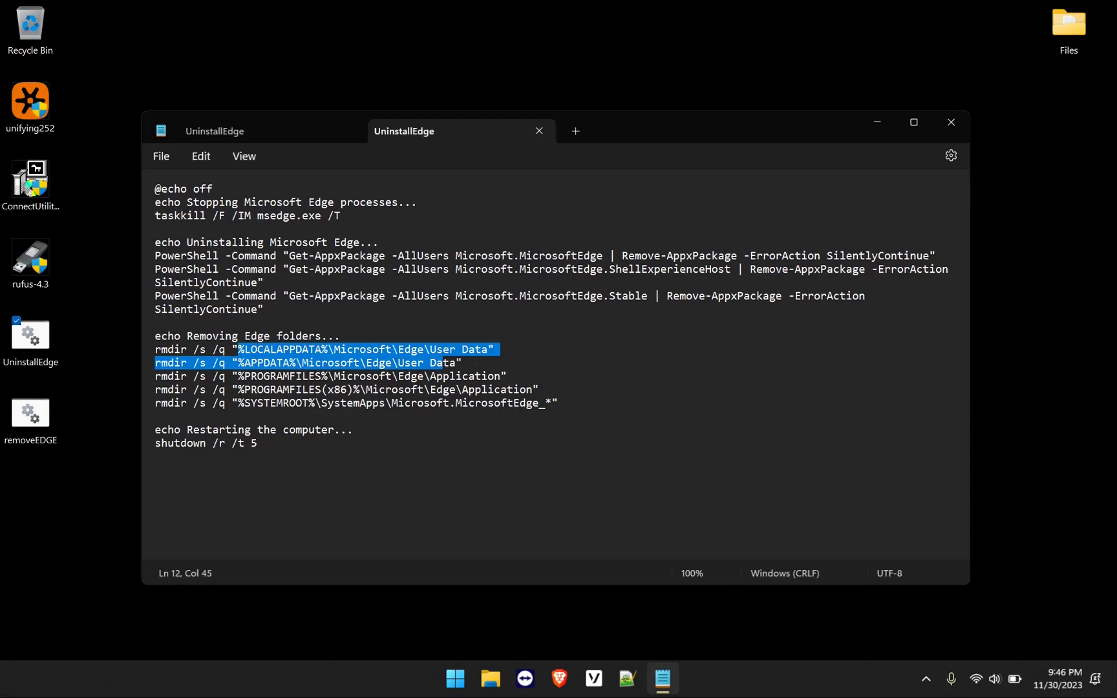
left_click_drag(444, 362, 481, 351)
left_click(488, 349)
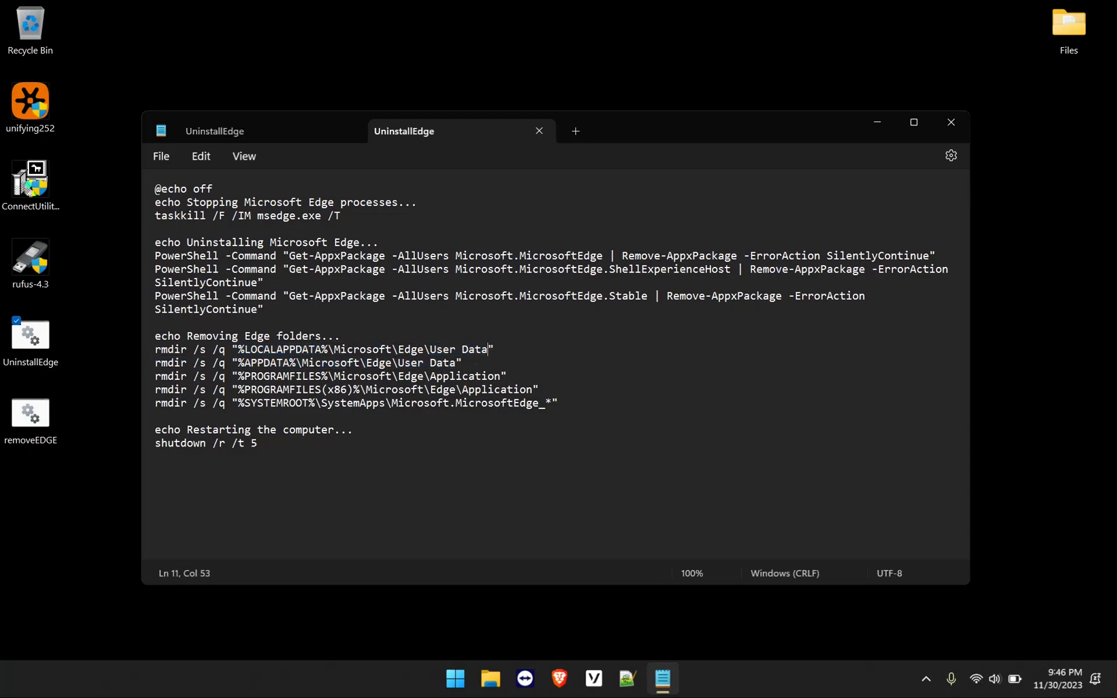
left_click_drag(488, 349, 238, 349)
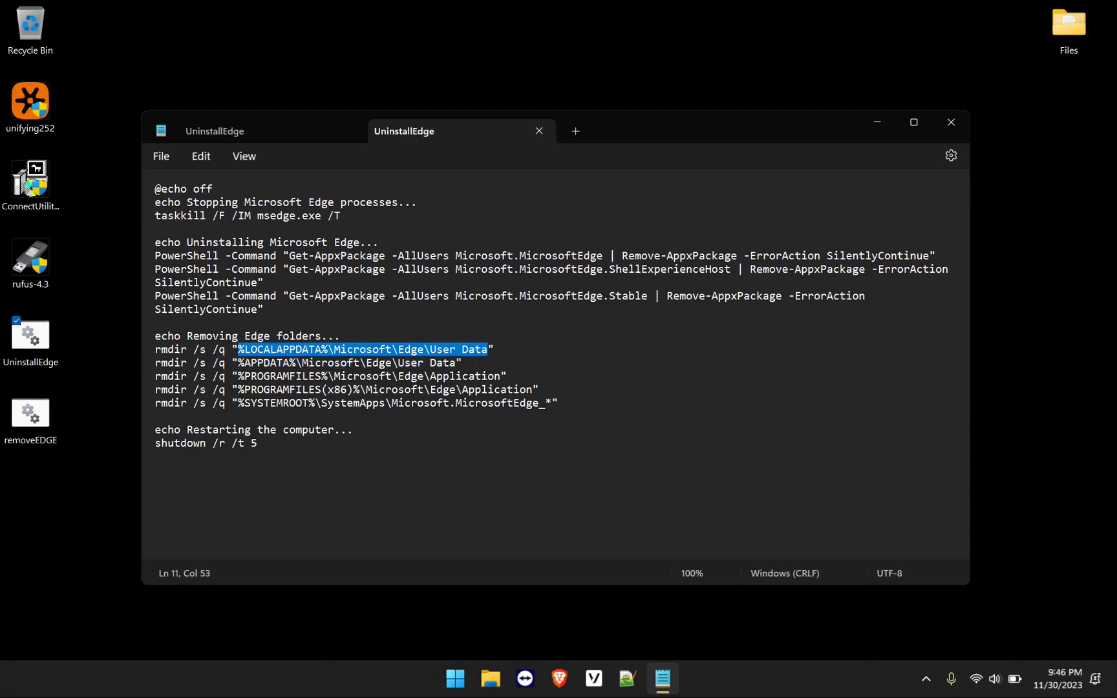
left_click_drag(207, 349, 192, 349)
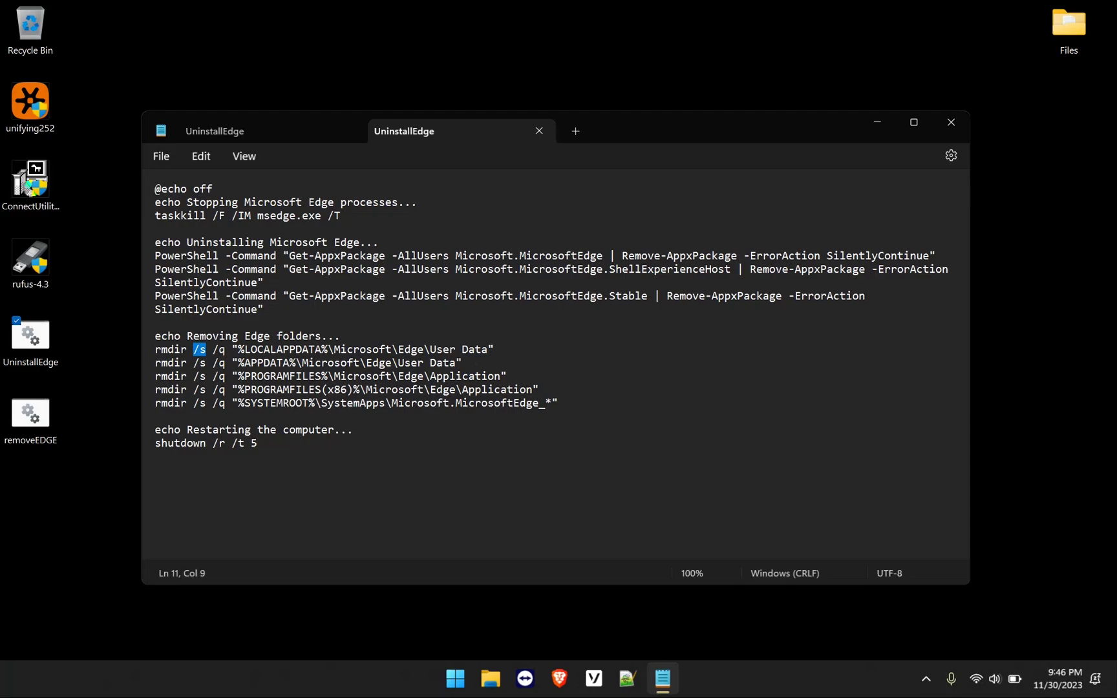
left_click_drag(295, 349, 424, 349)
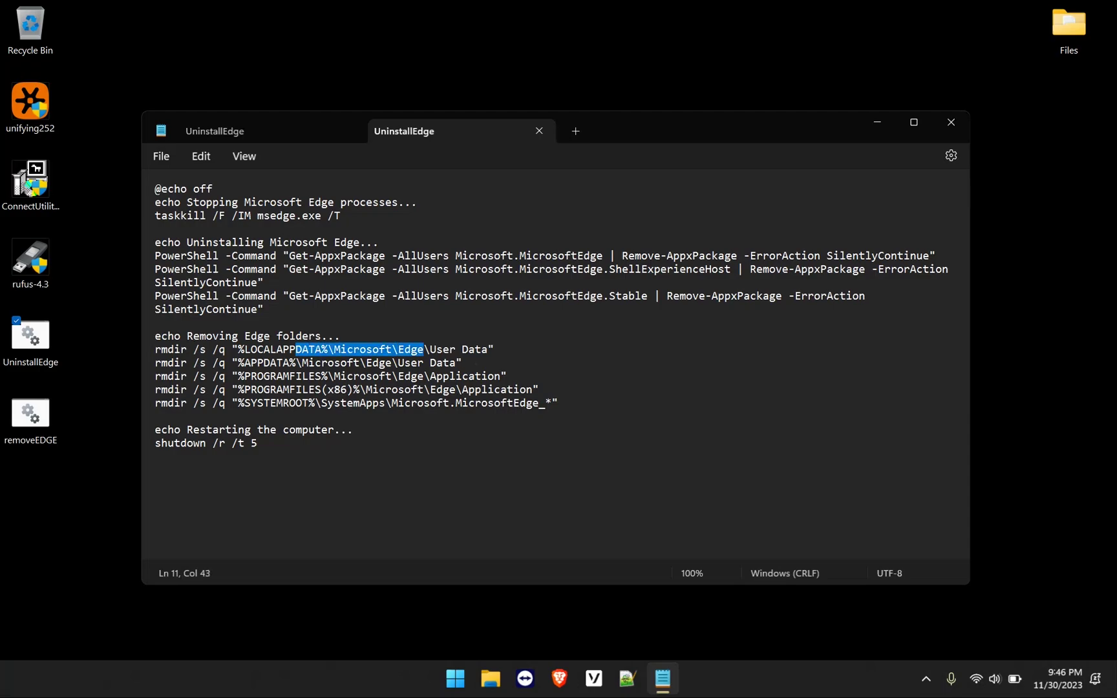
left_click(213, 349)
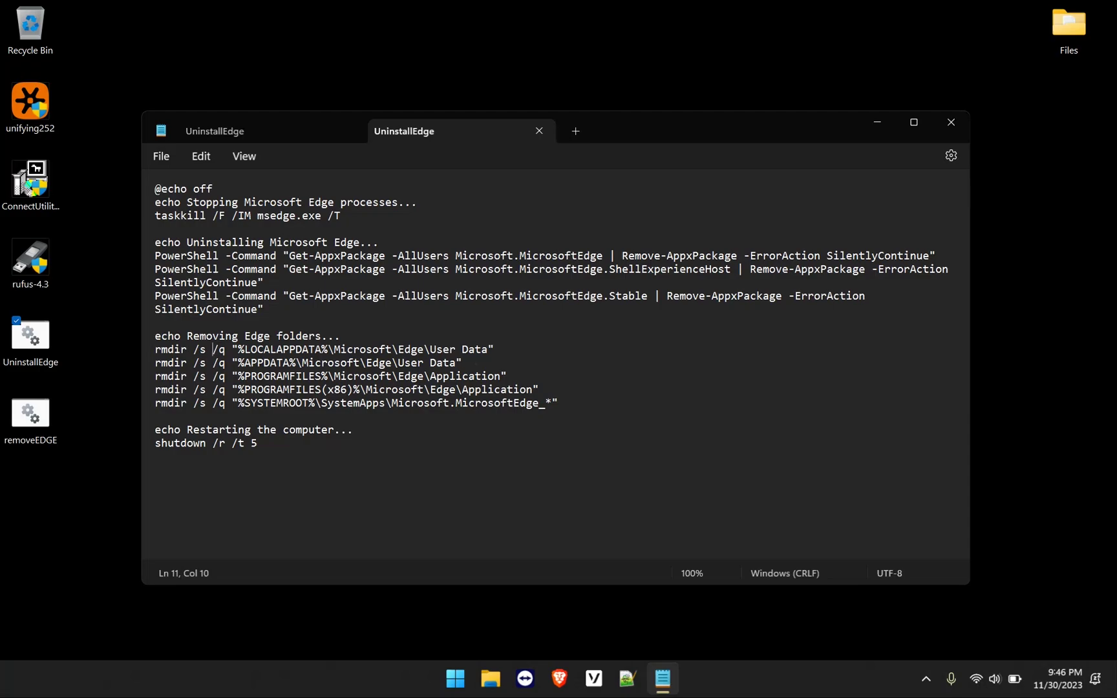
key("shift+Right")
key("shift+Right")
left_click(353, 349)
Review the shutdown command's /r and /t parameters, set its restart delay to 20 seconds, and save the script.
left_click_drag(161, 429, 277, 430)
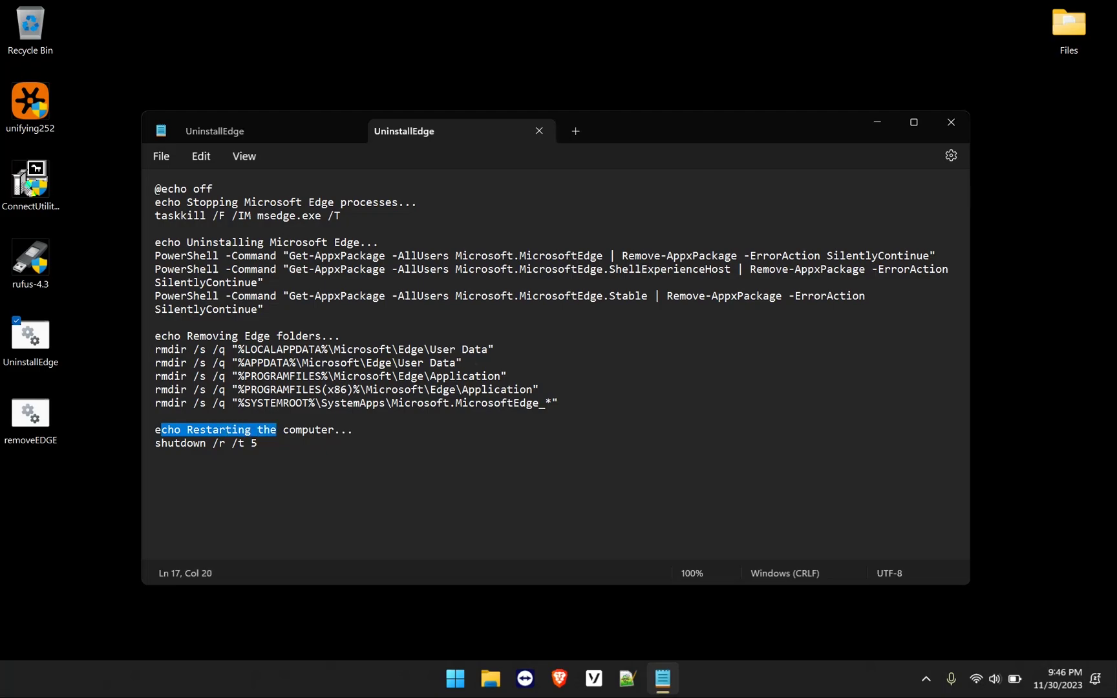
left_click(199, 443)
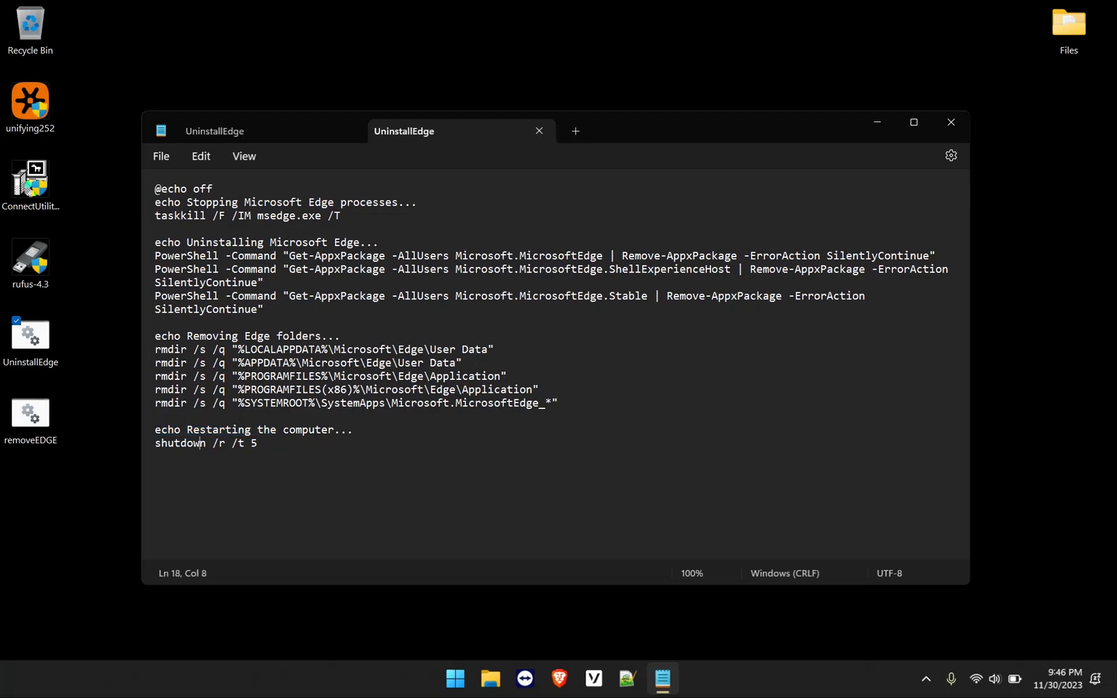
left_click_drag(212, 443, 226, 443)
left_click_drag(232, 443, 245, 443)
left_click(257, 443)
key("BackSpace")
type("20")
key("ctrl+s")
Move removeEDGE from the desktop to the Recycle Bin and close the Notepad window.
left_click_drag(32, 423, 36, 29)
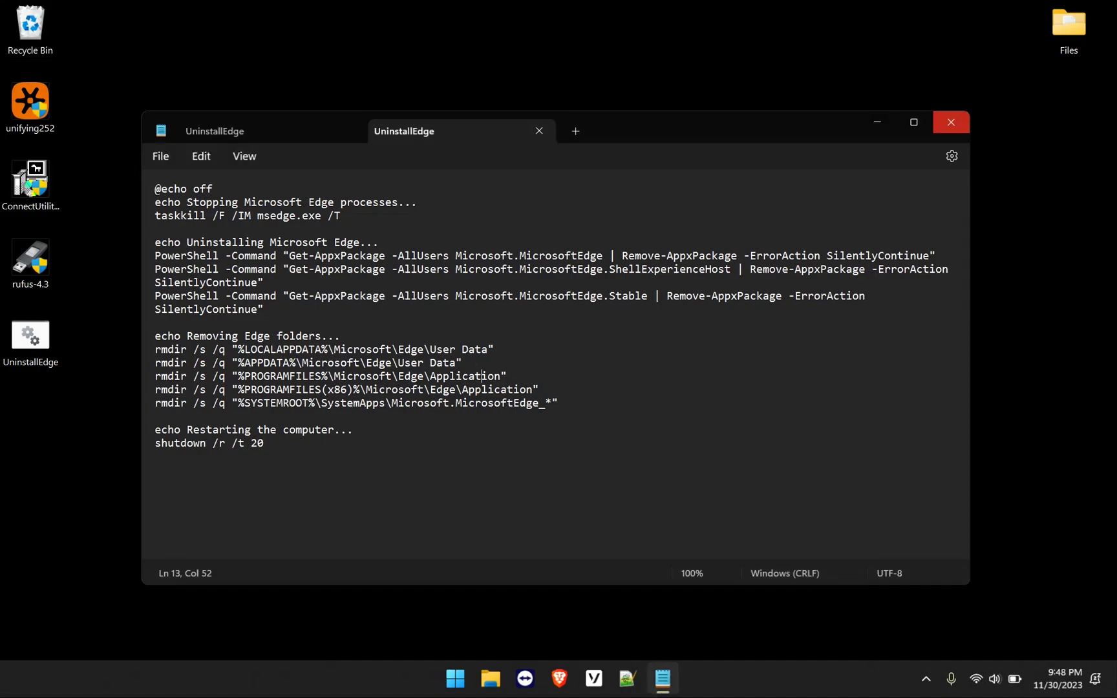
left_click(950, 122)
Run the UninstallEdge batch file from the desktop as administrator.
left_click(31, 341)
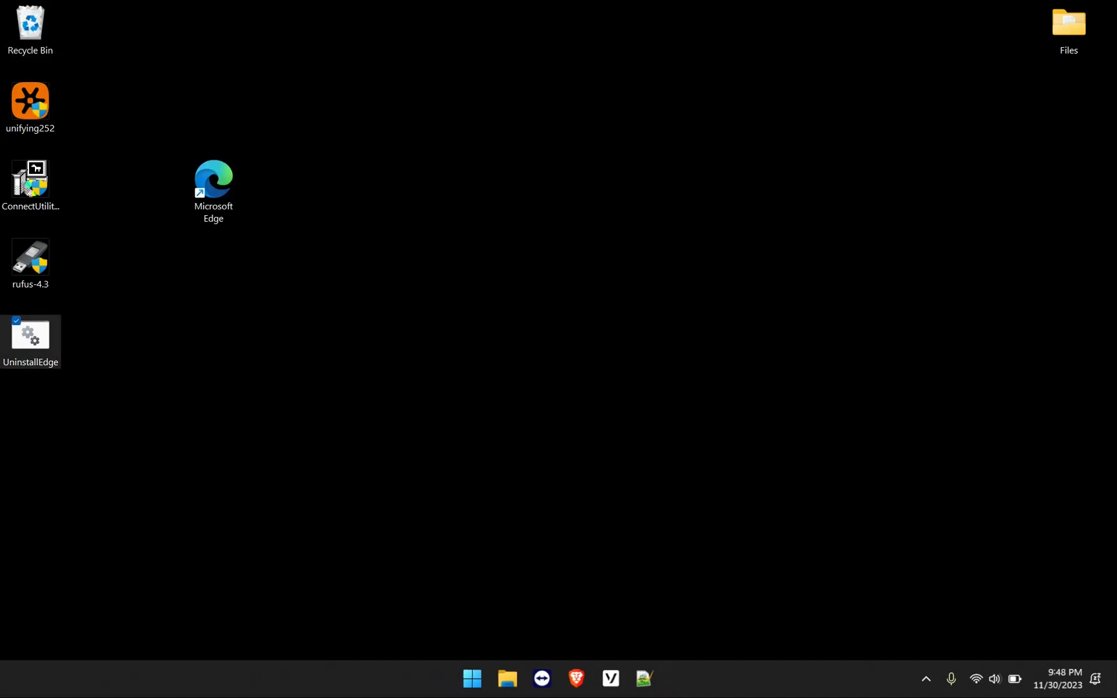
right_click(39, 343)
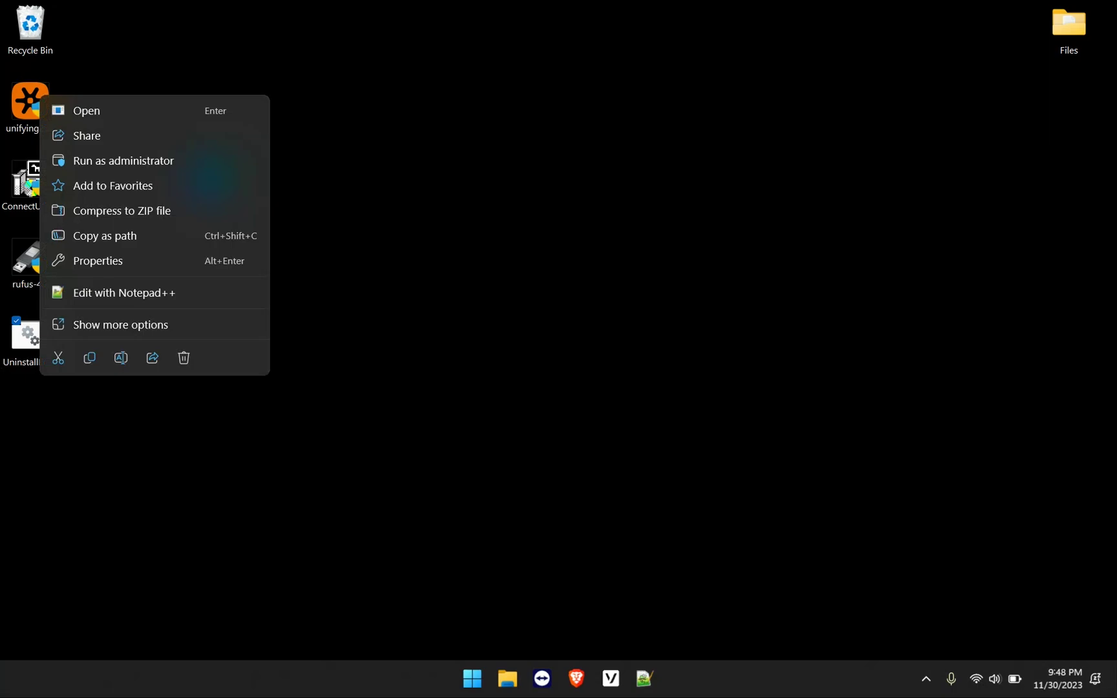
key("Down")
key("Down")
key("Down")
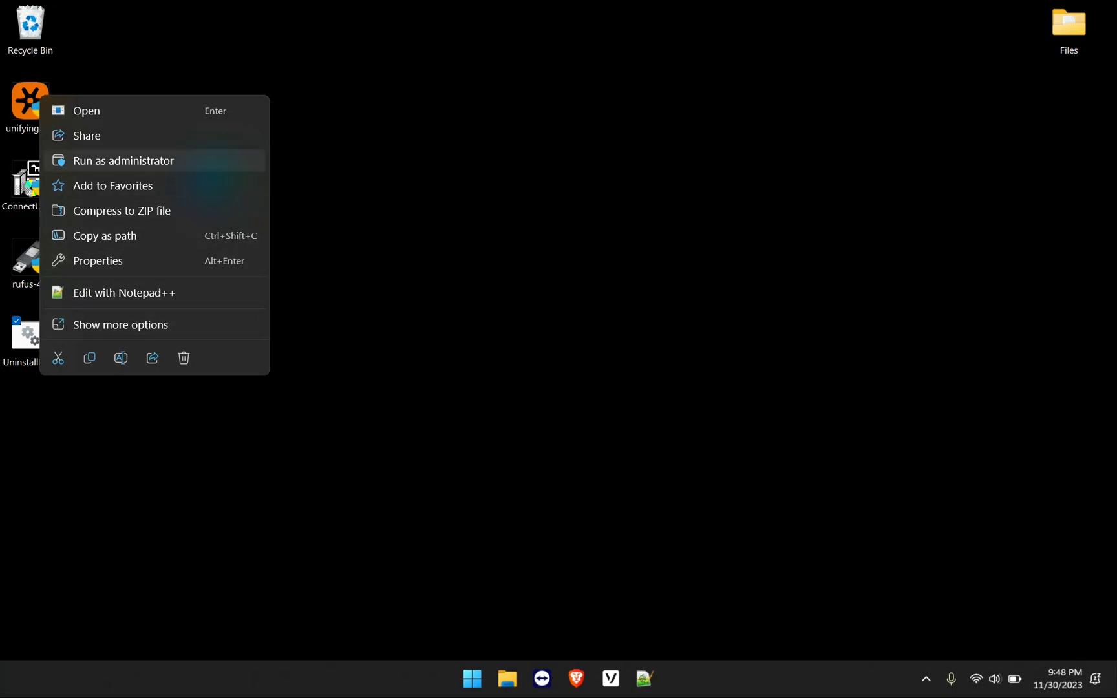
key("Return")
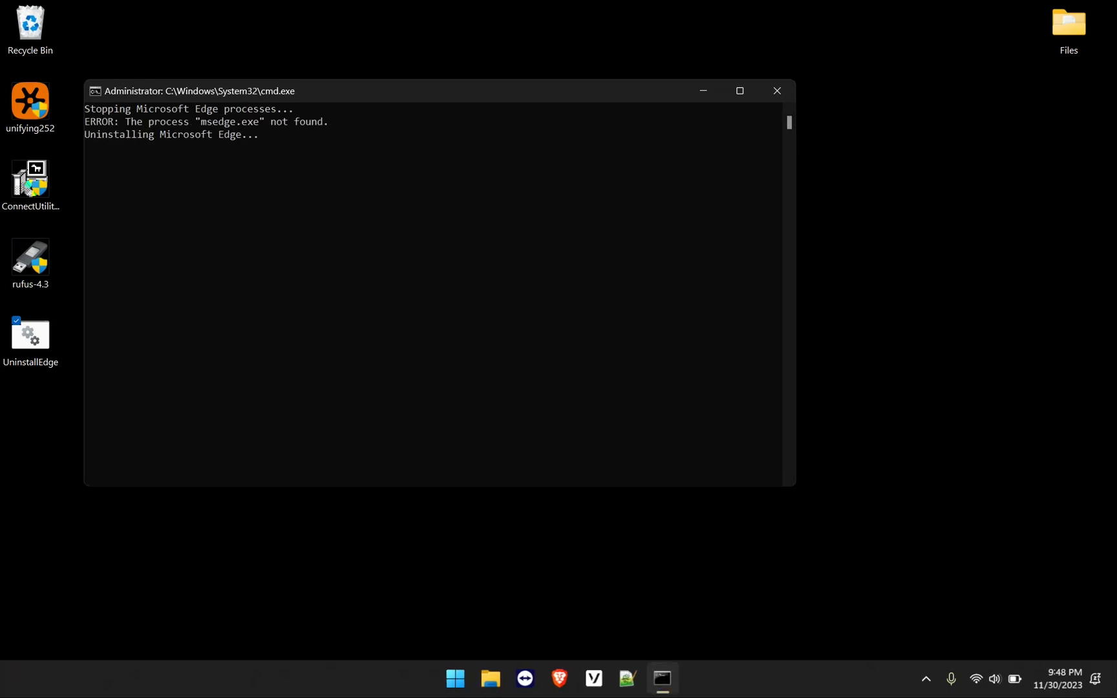
left_click_drag(388, 105, 489, 129)
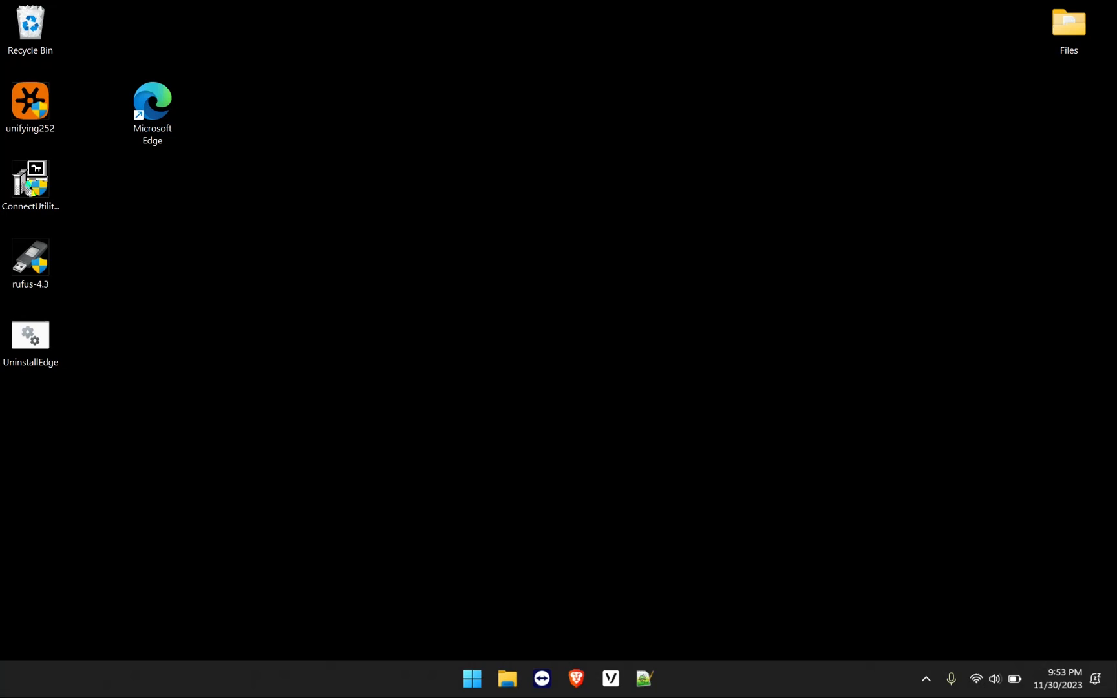
Check the Microsoft Edge entry among the installed programs in Control Panel, then close the window.
key("super")
type("control panel")
key("Return")
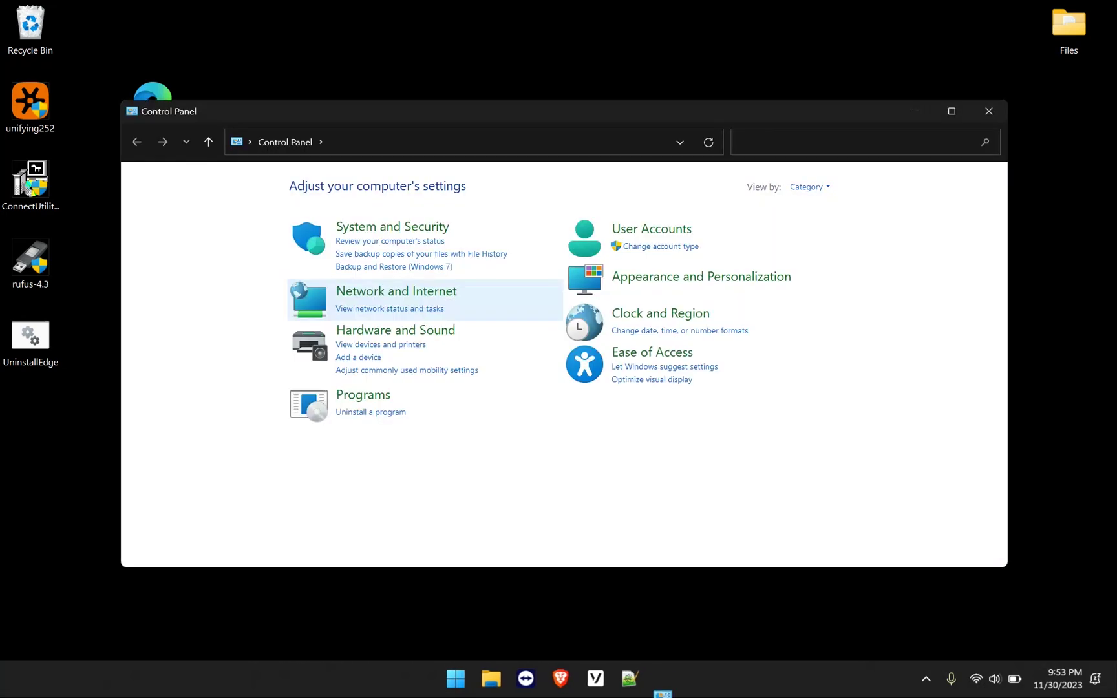
left_click(371, 412)
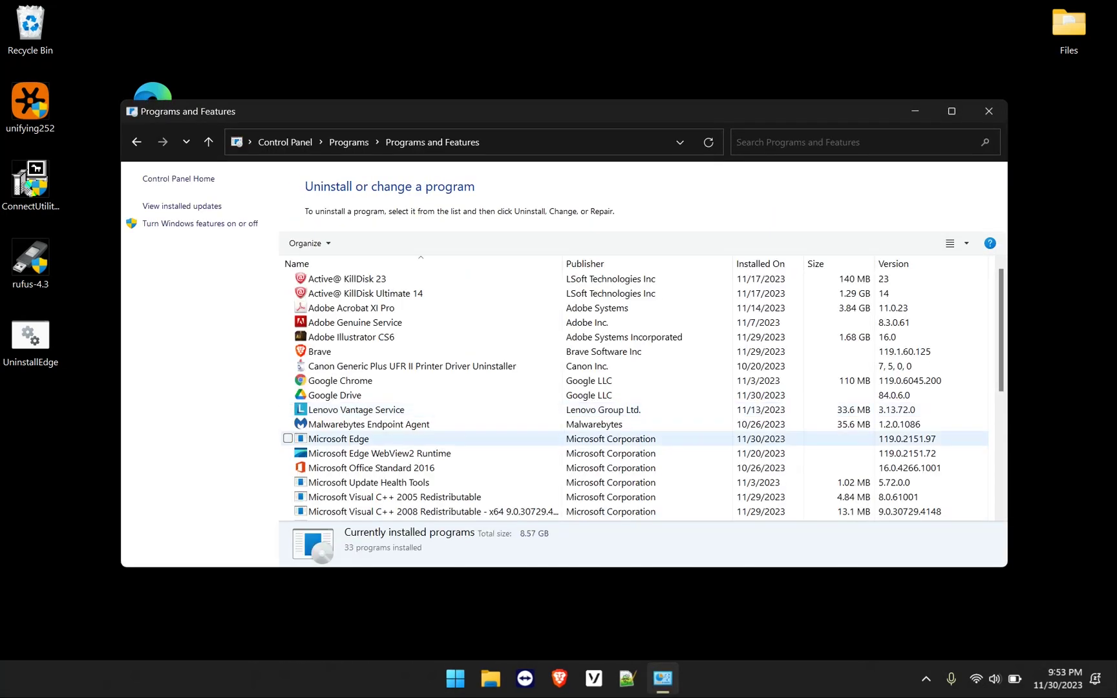
left_click(338, 439)
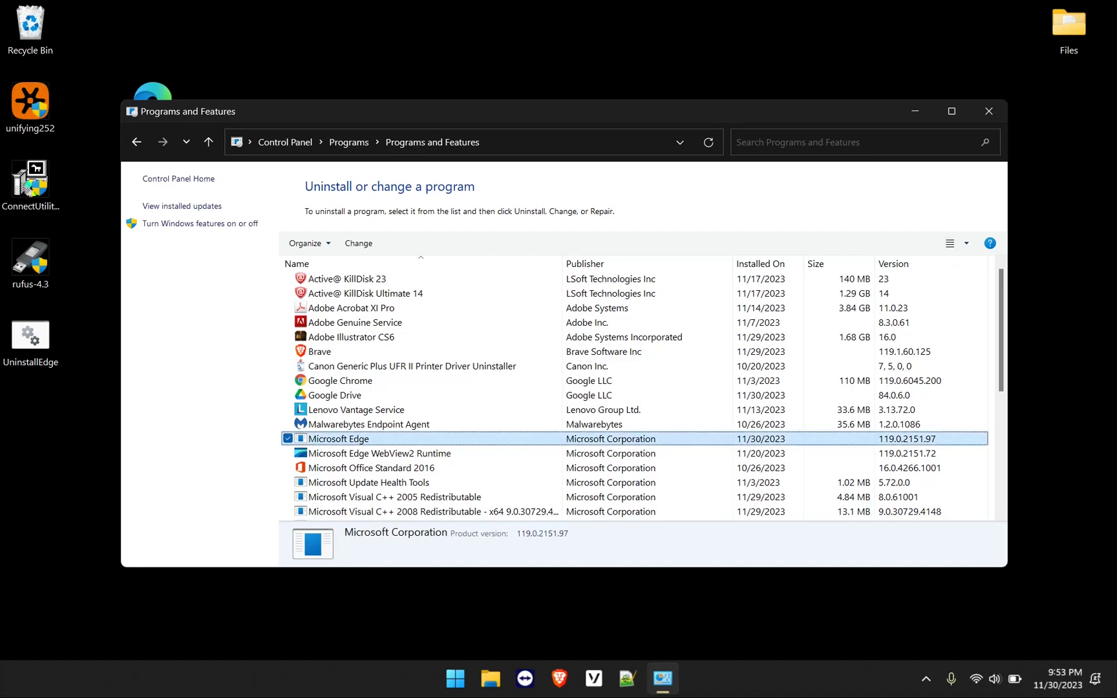
left_click(989, 111)
Browse in File Explorer to the Microsoft folder in C:\Program Files (x86) and check for remaining Edge folders.
left_click(507, 678)
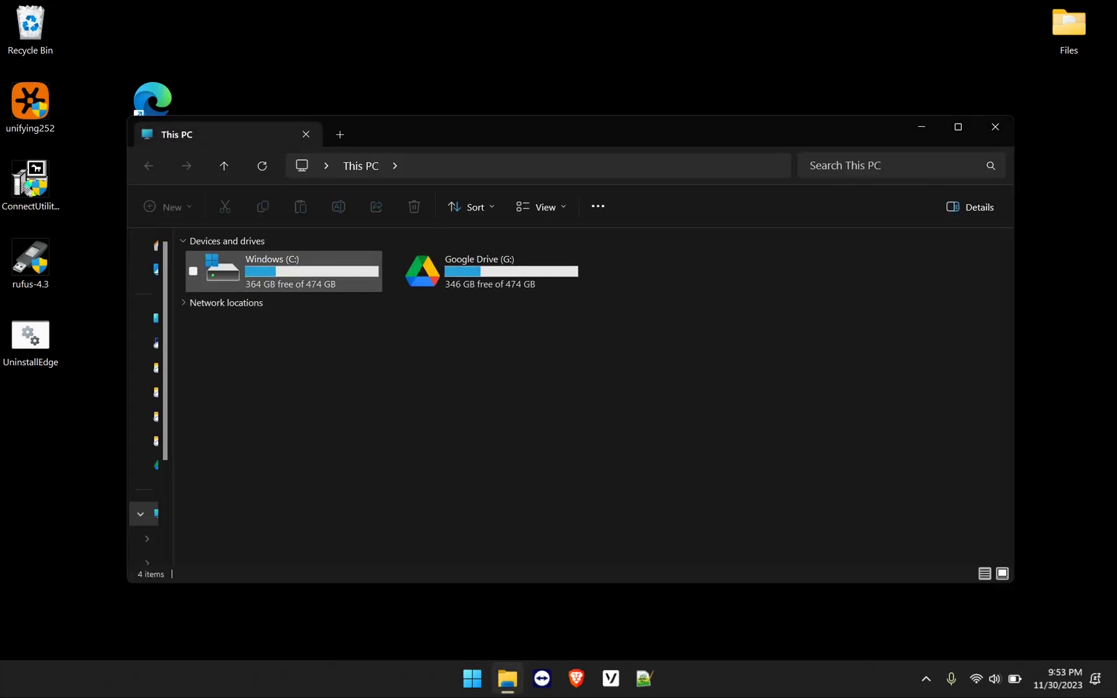
double_click(284, 272)
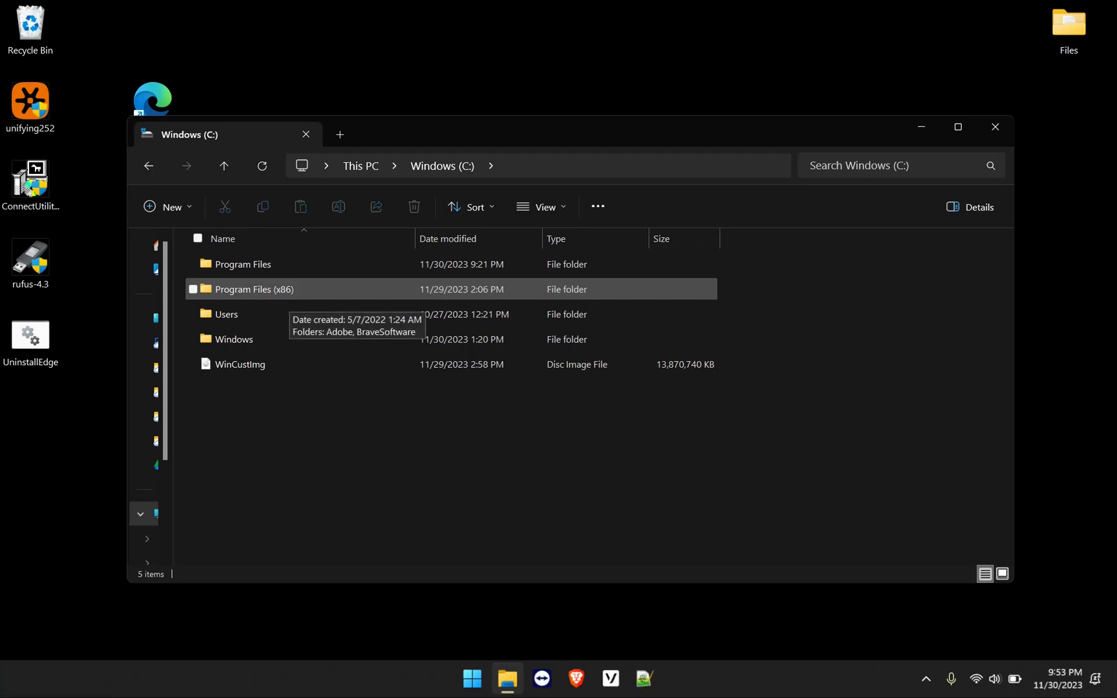
double_click(285, 294)
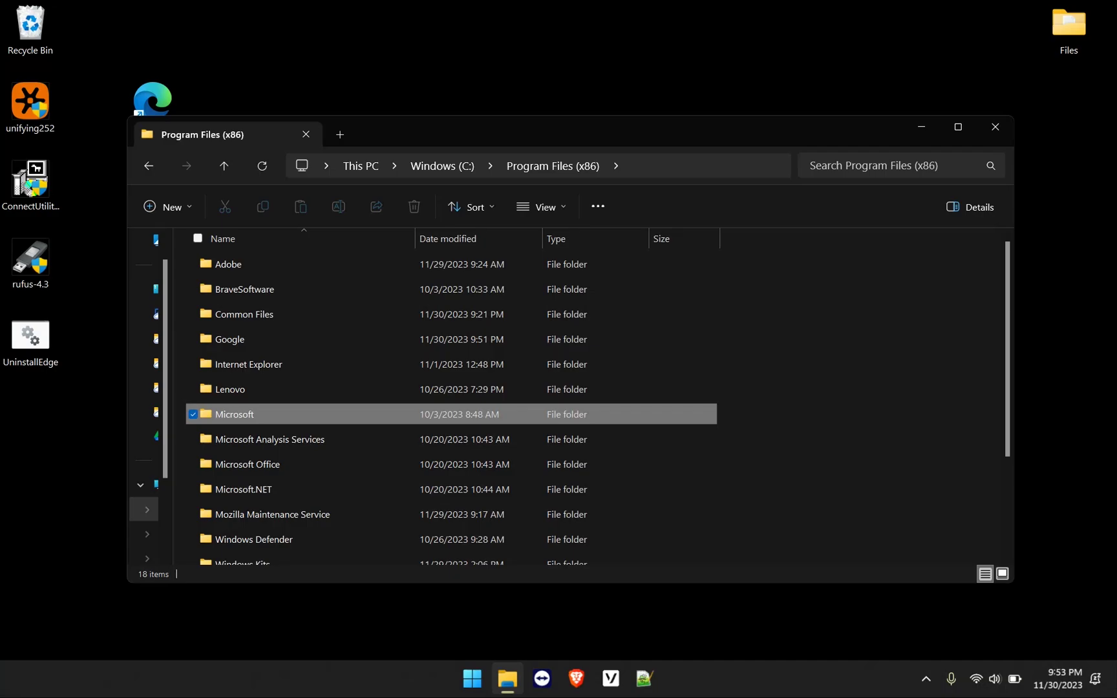
double_click(285, 414)
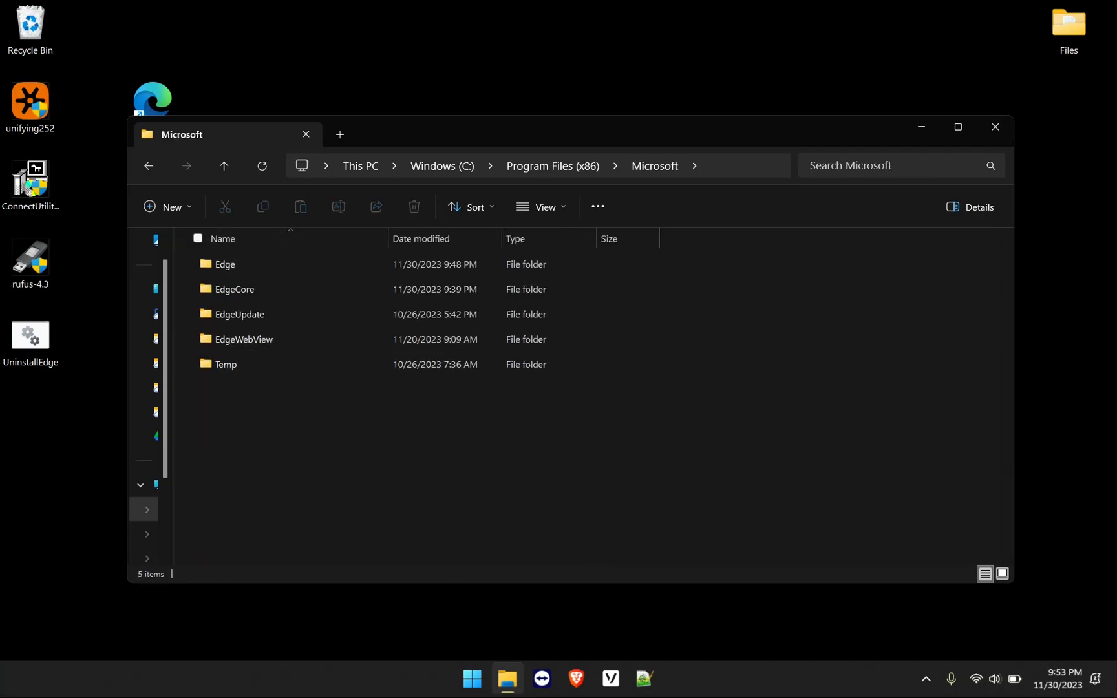
Try to delete the Microsoft folder from Program Files (x86) with administrator permission.
key("alt+Left")
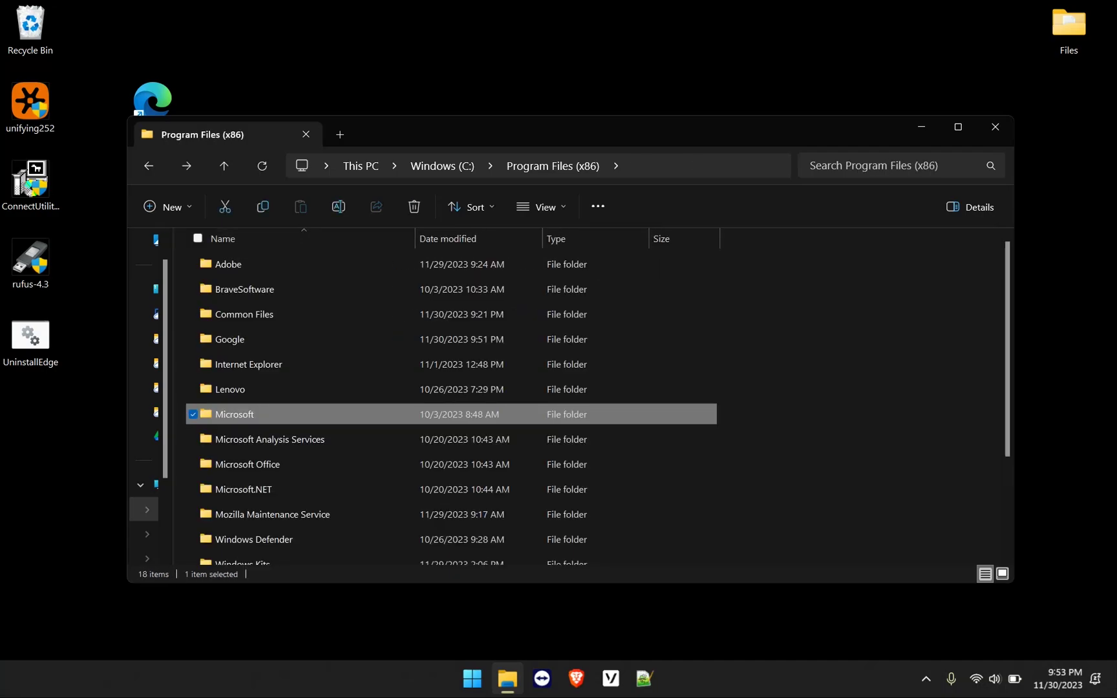
key("Delete")
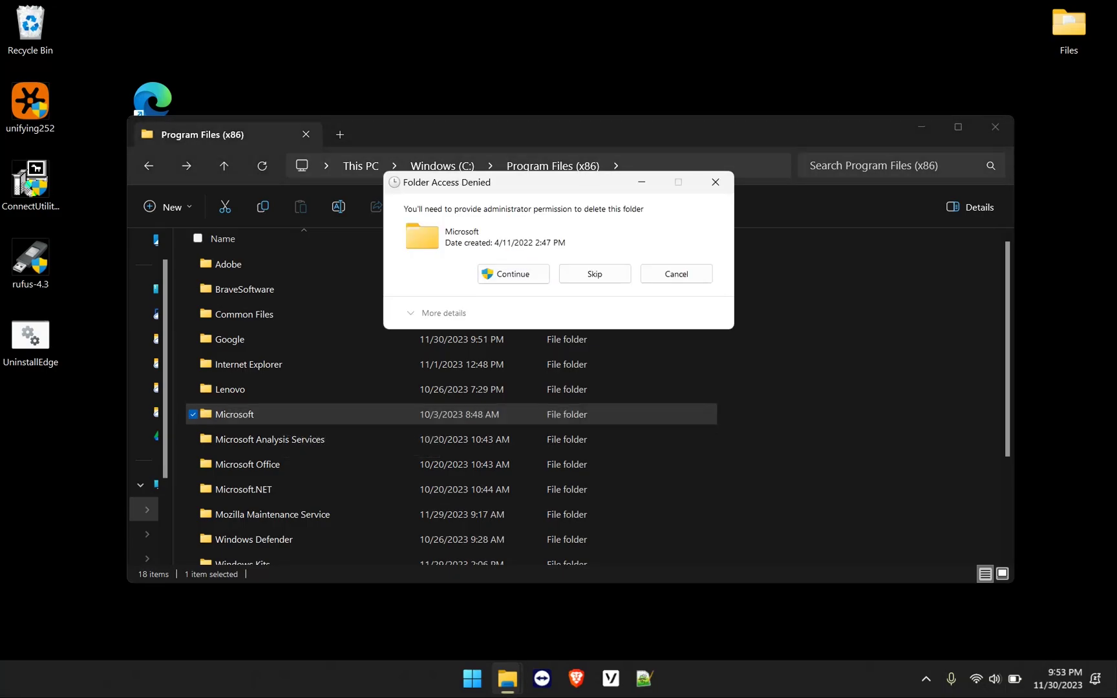
left_click_drag(529, 187, 421, 221)
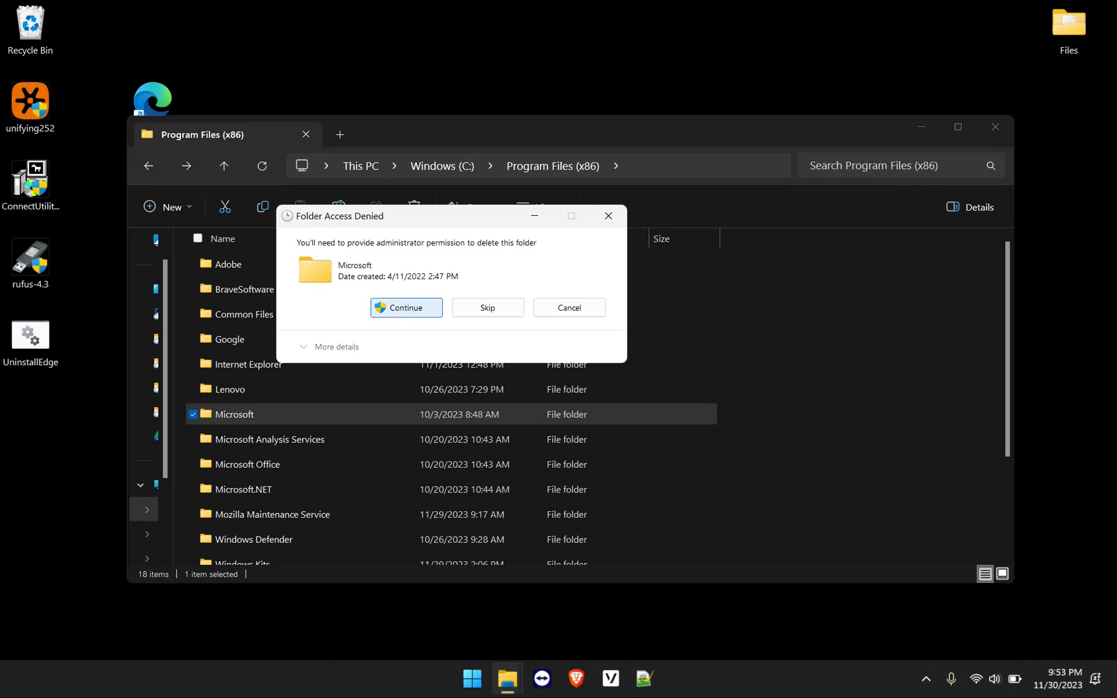
left_click(406, 308)
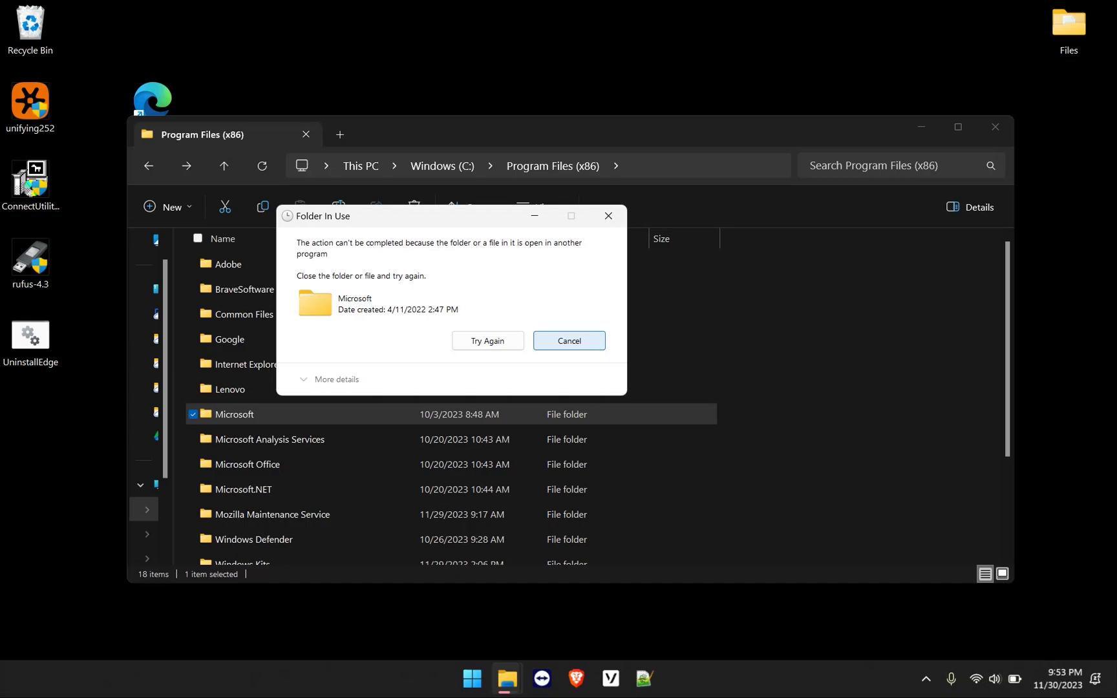
left_click(569, 341)
End the Microsoft Edge Update (32 bit) background process in Task Manager and close Task Manager.
right_click(777, 679)
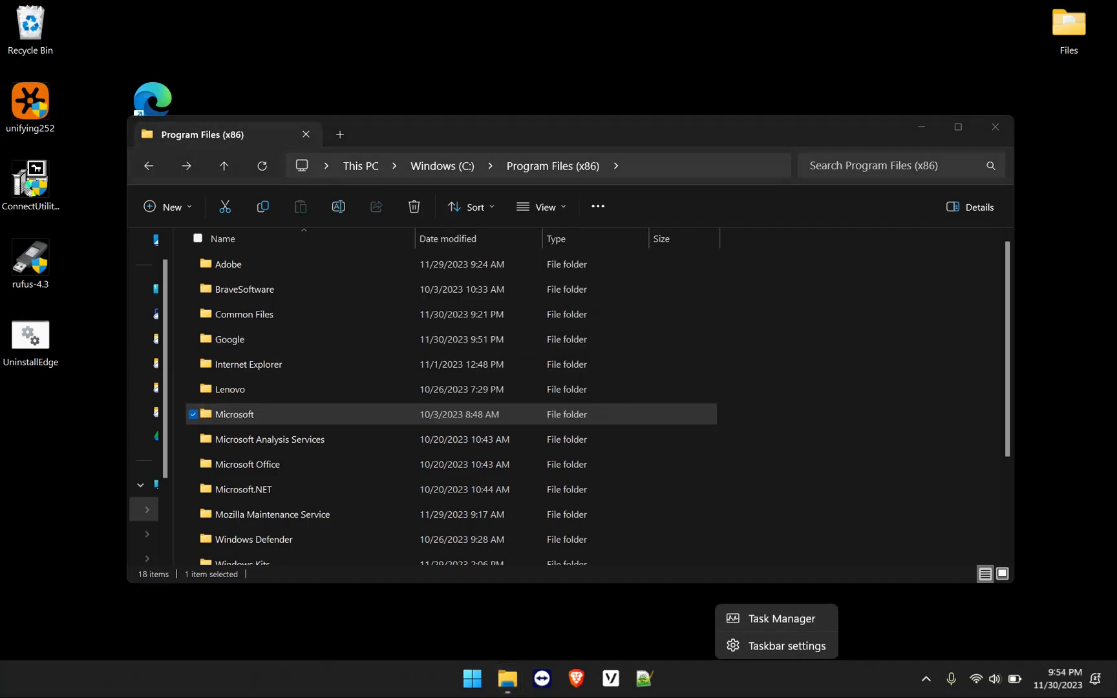
left_click(776, 619)
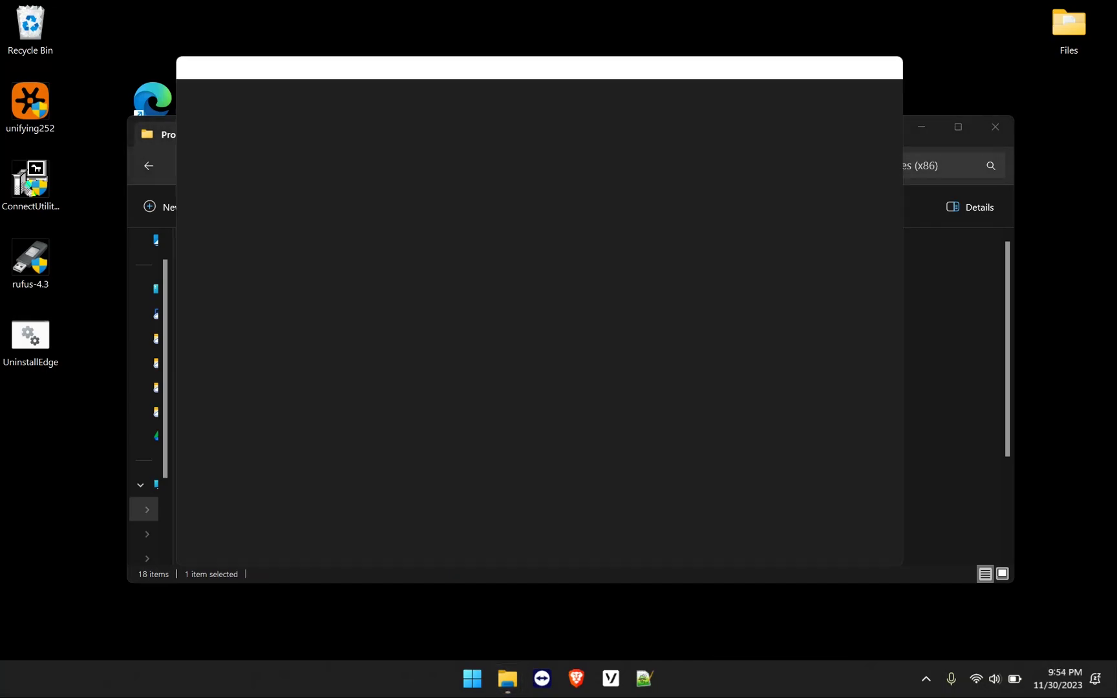
left_click(458, 308)
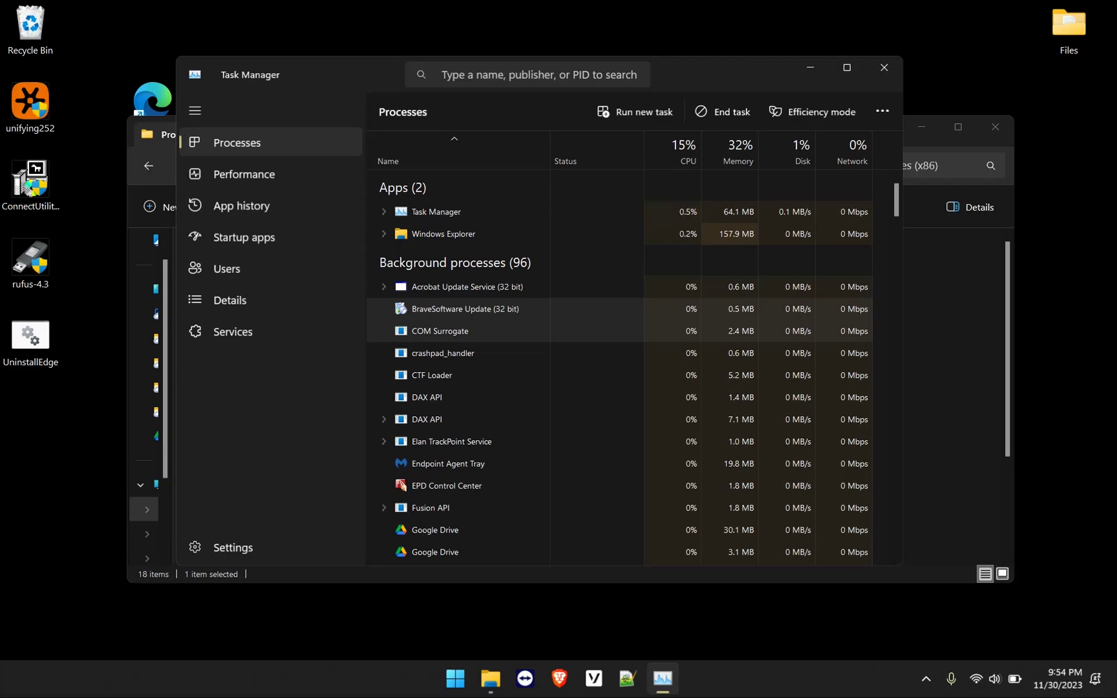
scroll(492, 304, "down", 10)
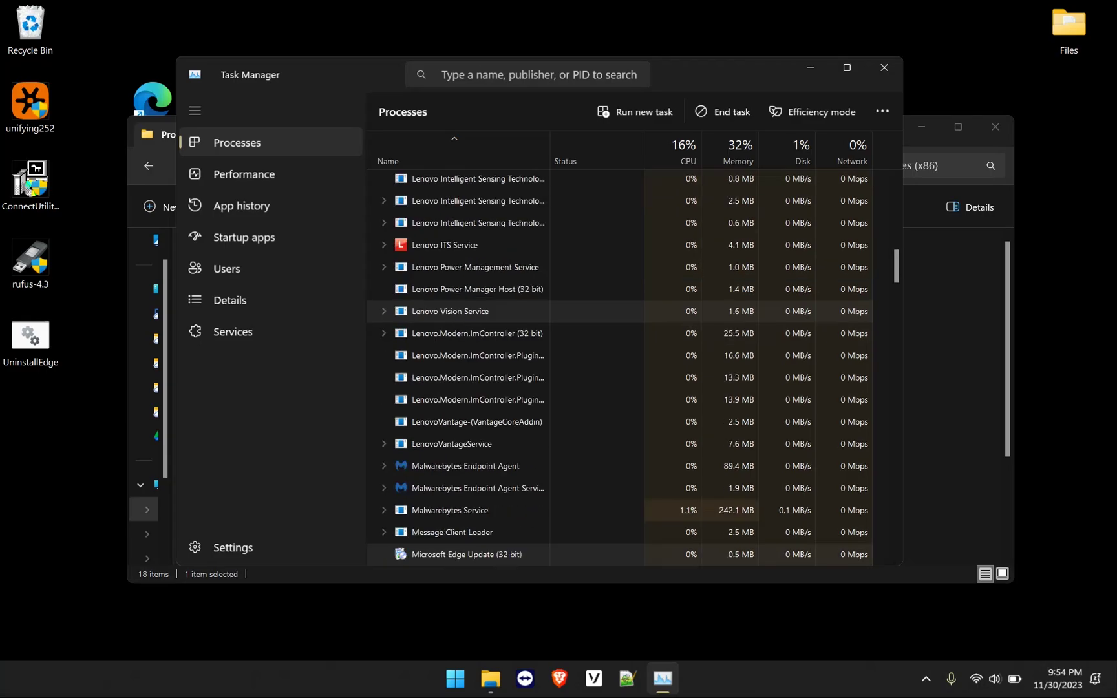
scroll(620, 369, "down", 2)
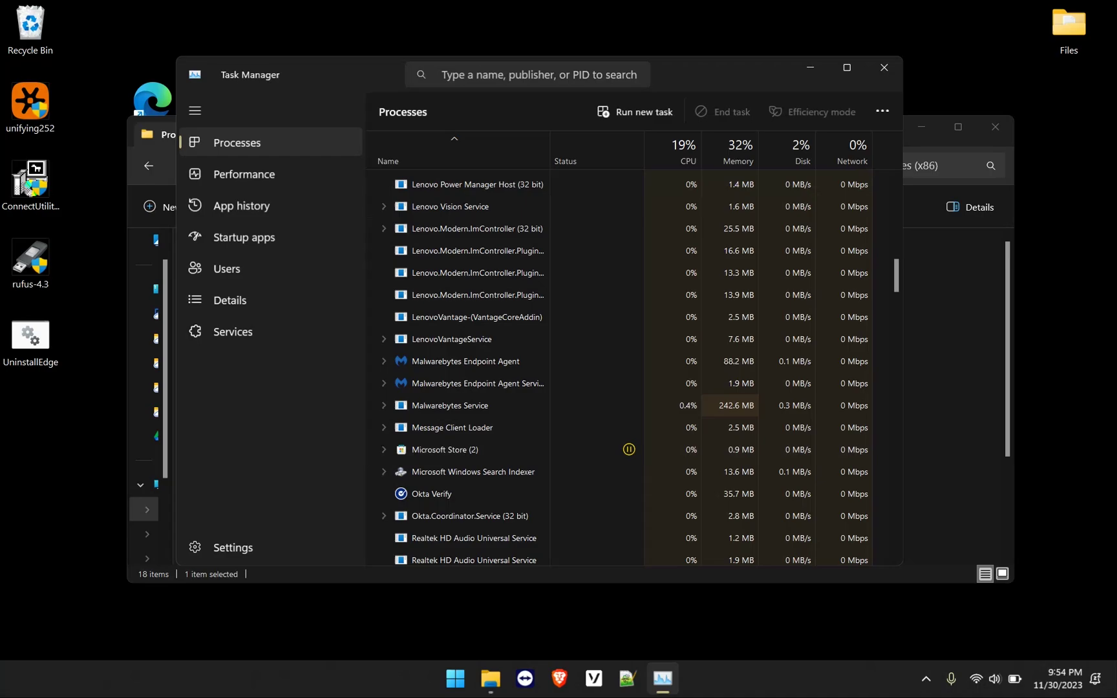
left_click(883, 67)
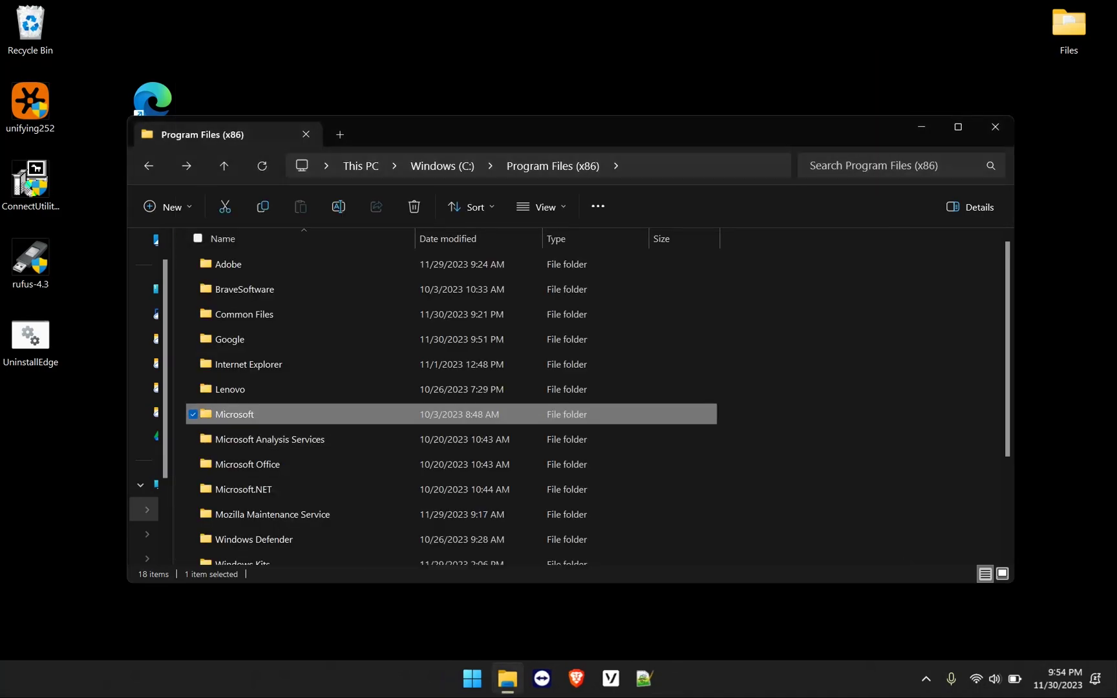
Delete the Microsoft folder from Program Files (x86) and move the desktop's Microsoft Edge shortcut to the Recycle Bin.
key("Delete")
key("Return")
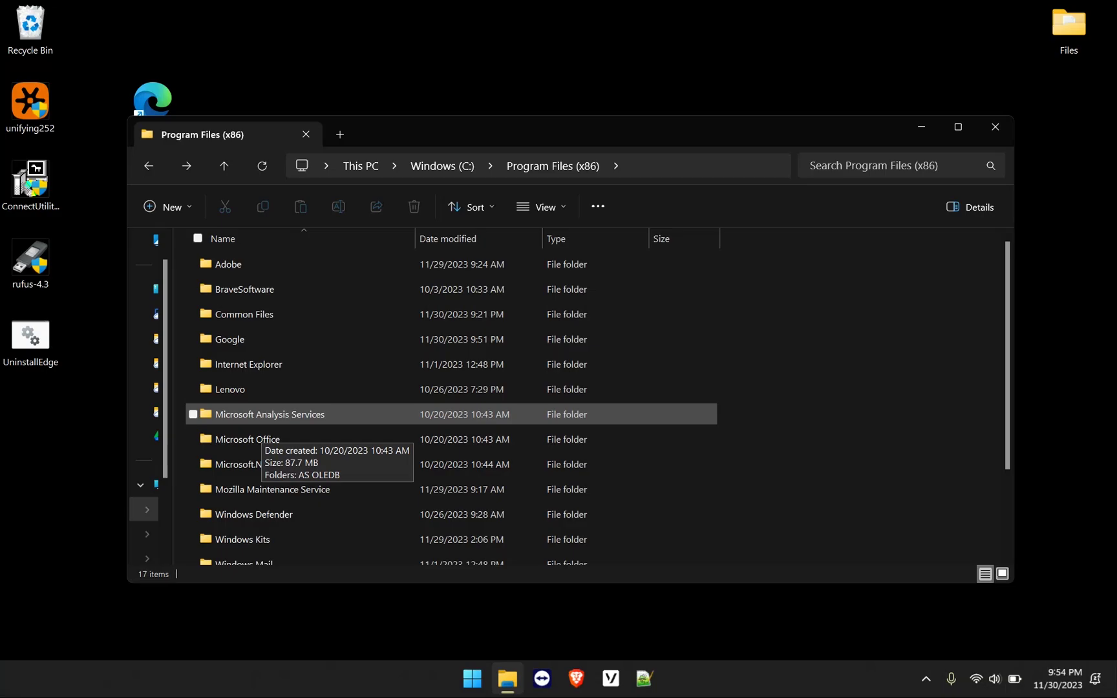
left_click(996, 126)
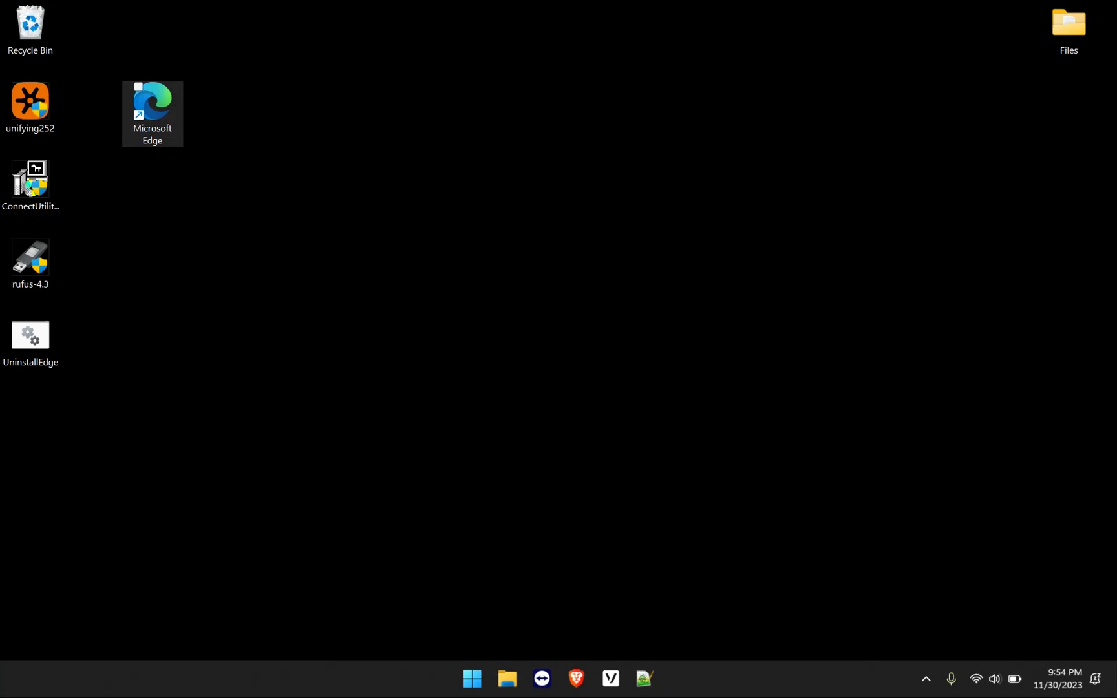
left_click_drag(152, 110, 33, 32)
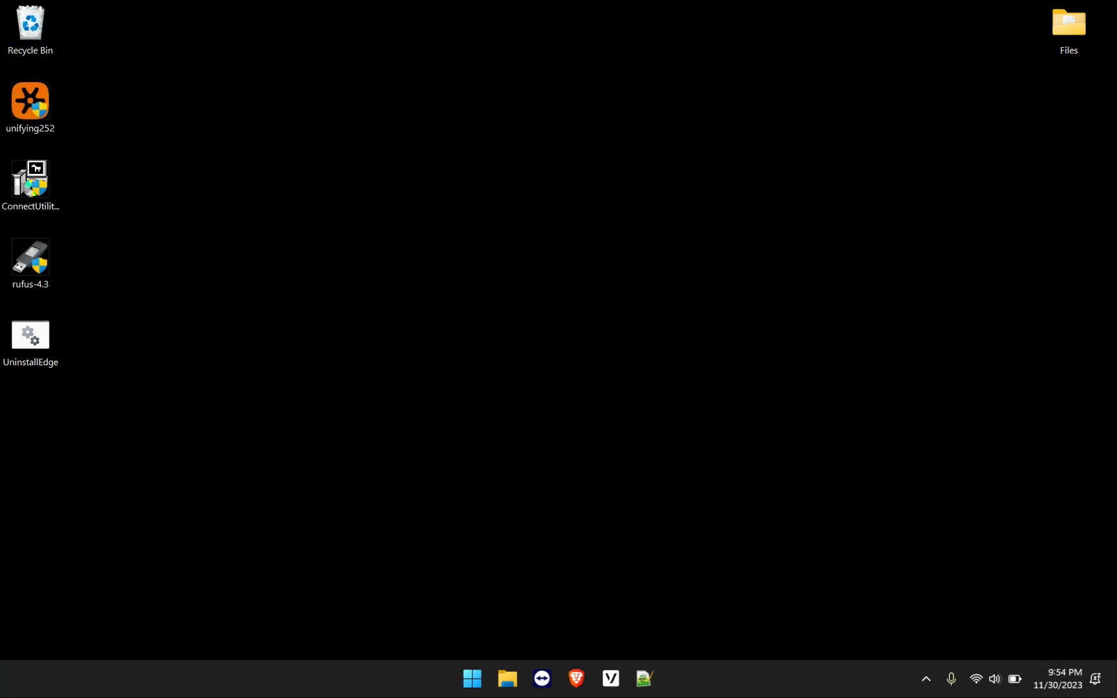
Search Windows for "edg" to check for Microsoft Edge, and clear the search.
key("super")
type("edg")
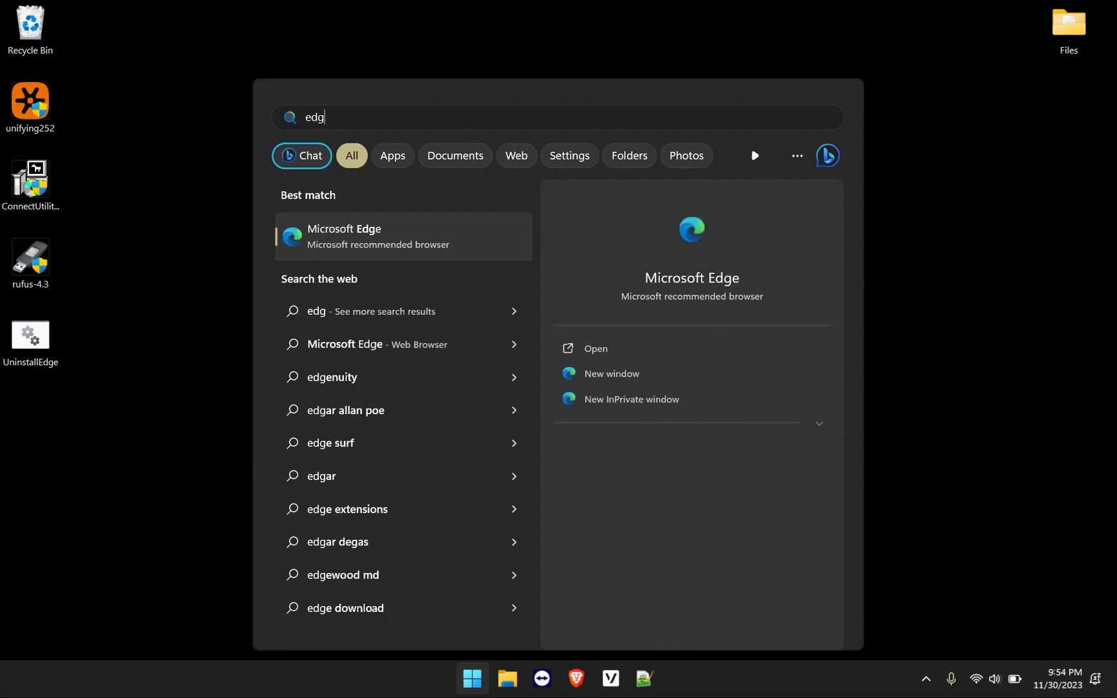
key("Escape")
Remove the leftover Microsoft Edge entry from the Programs and Features list in Control Panel.
type("control panel")
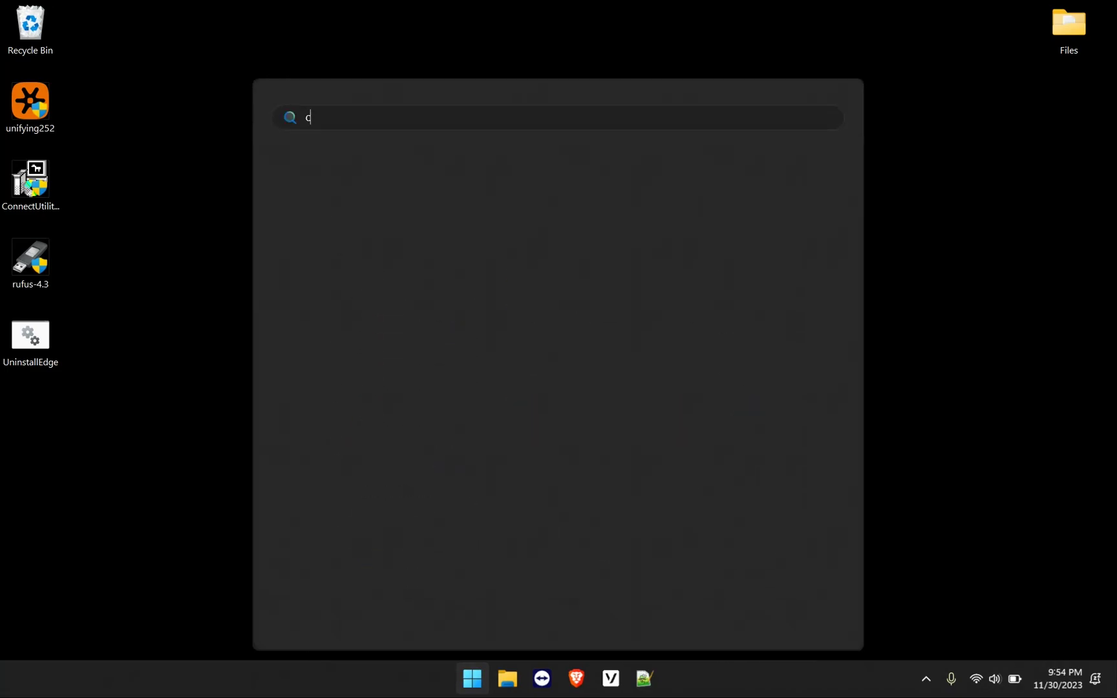
key("Return")
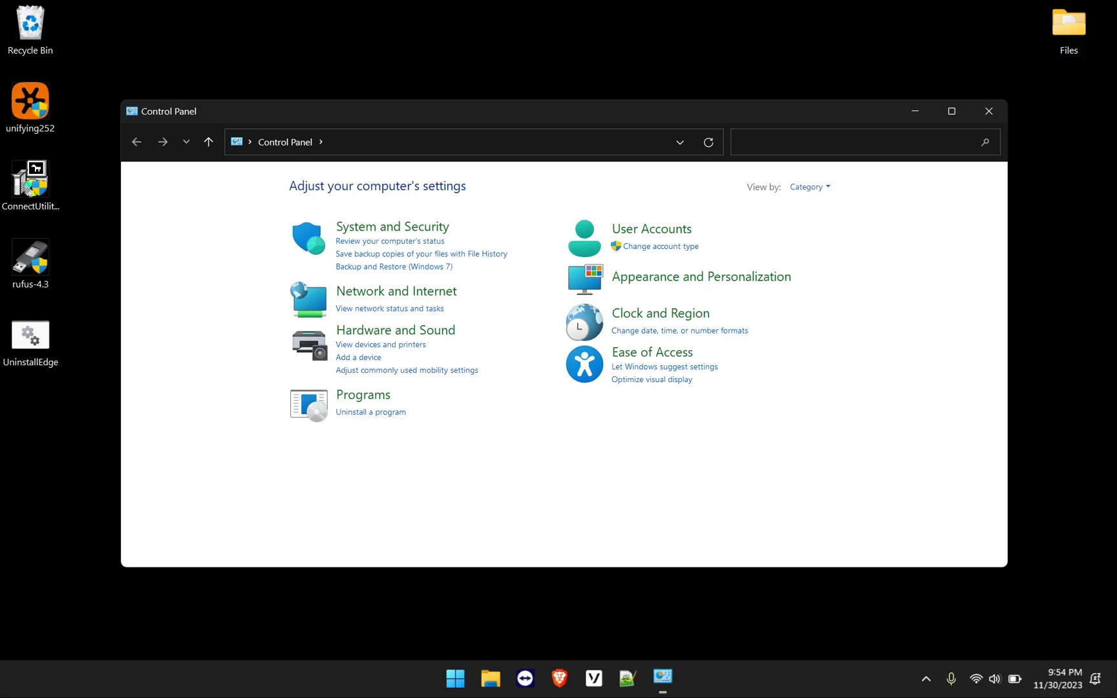
left_click(371, 412)
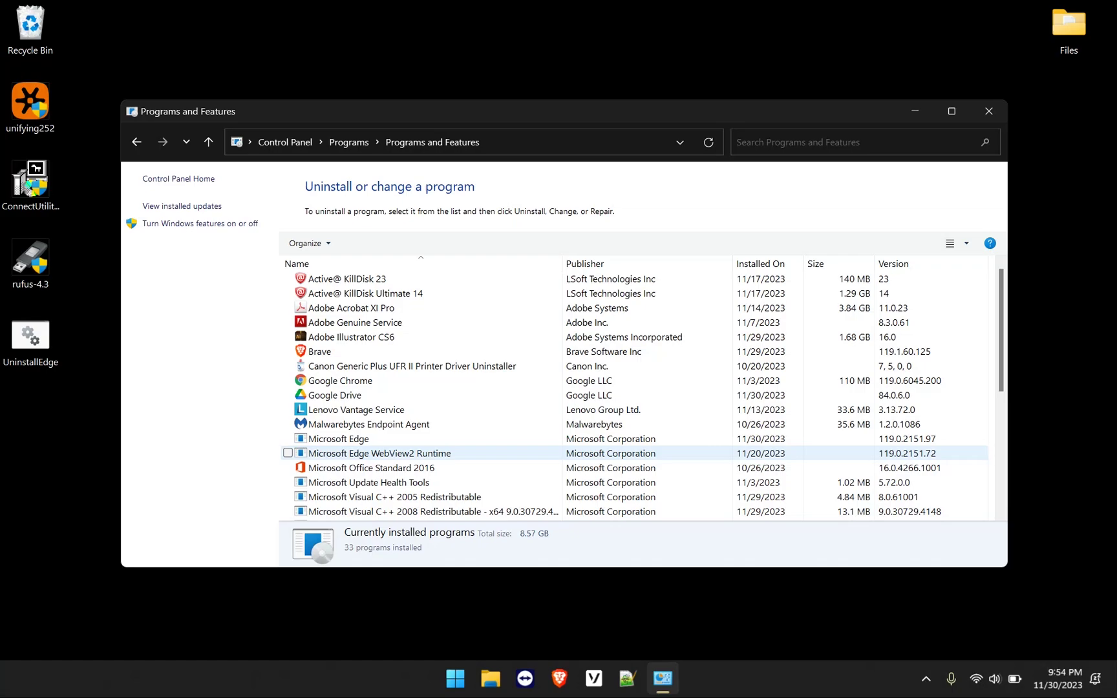
left_click(338, 438)
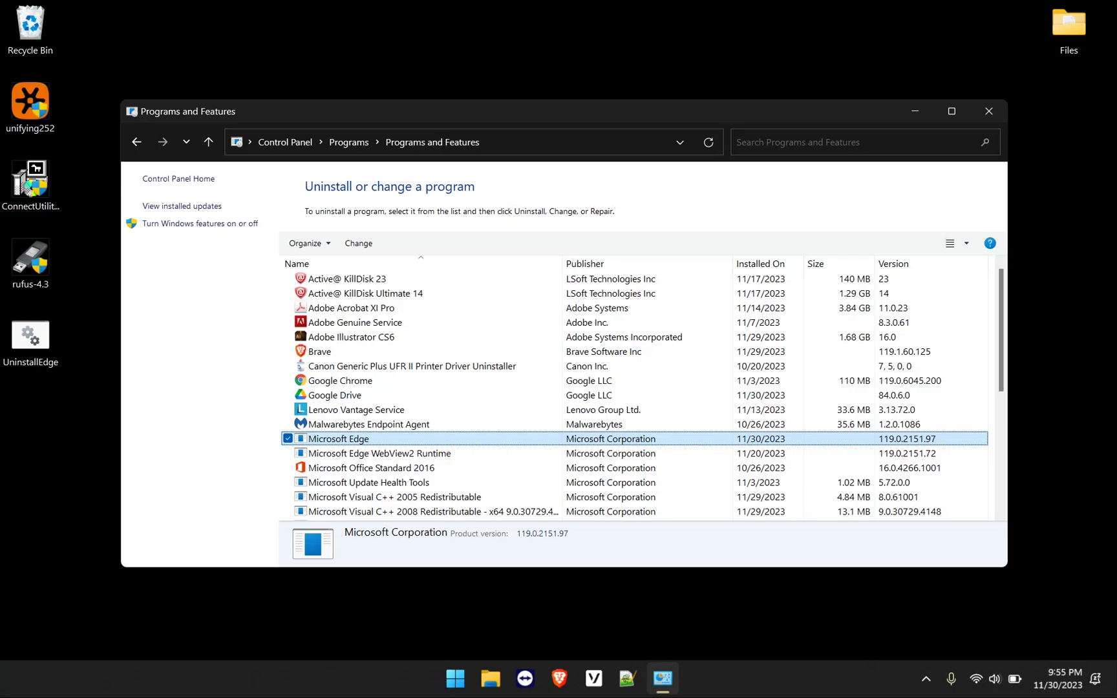
left_click(358, 243)
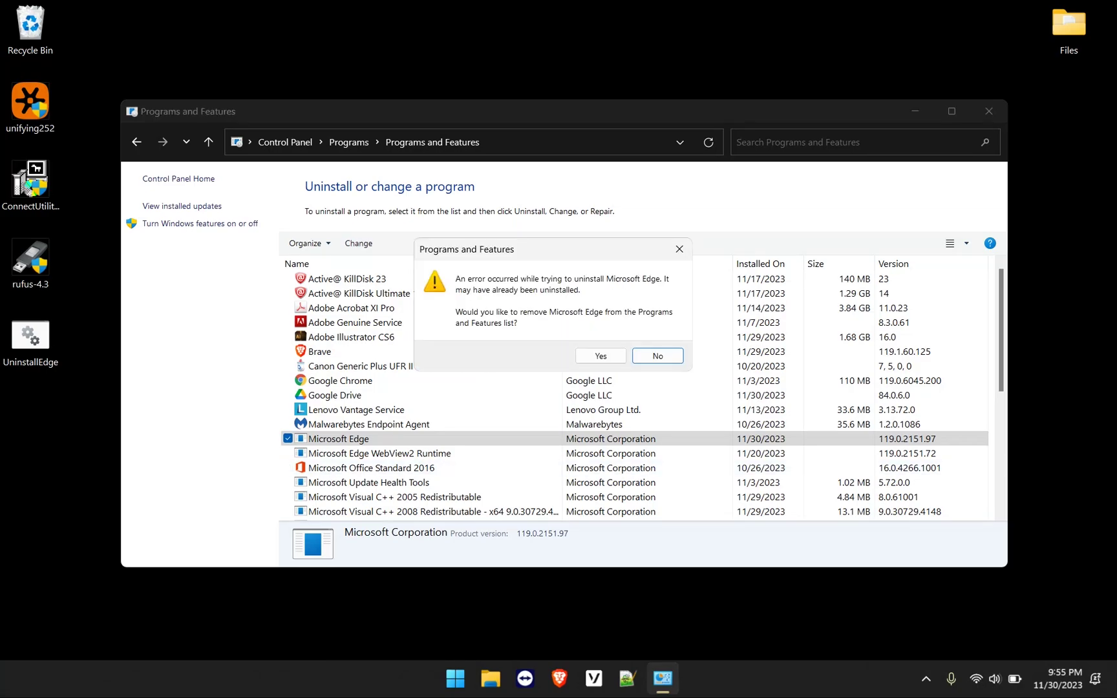
left_click_drag(542, 251, 486, 284)
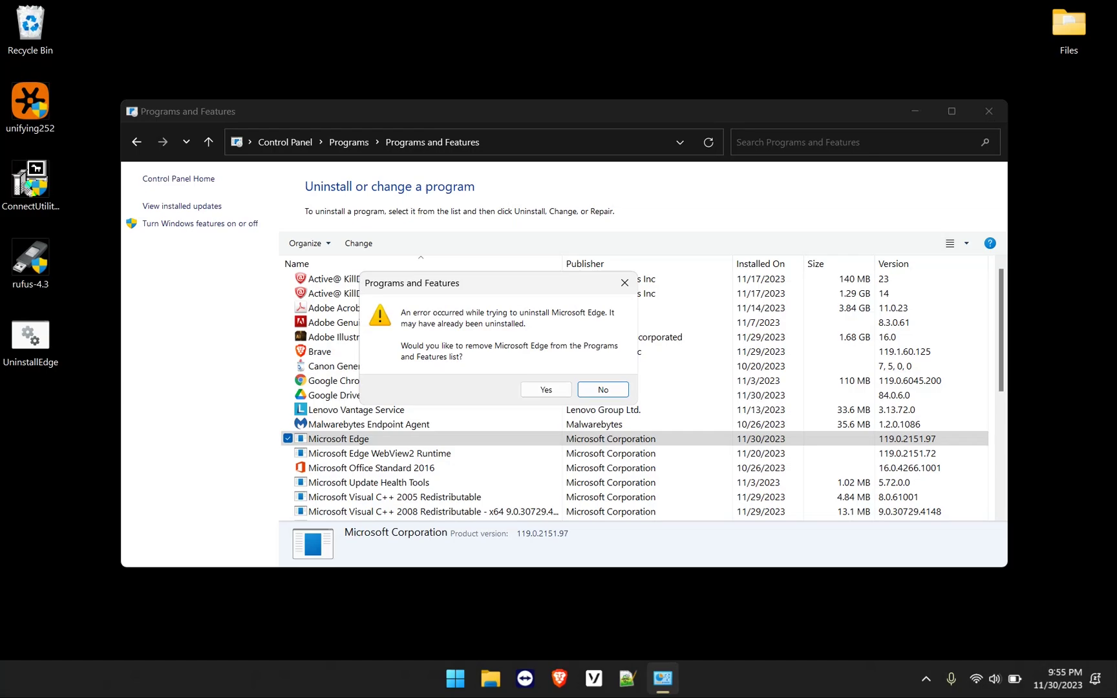
key("Tab")
key("Return")
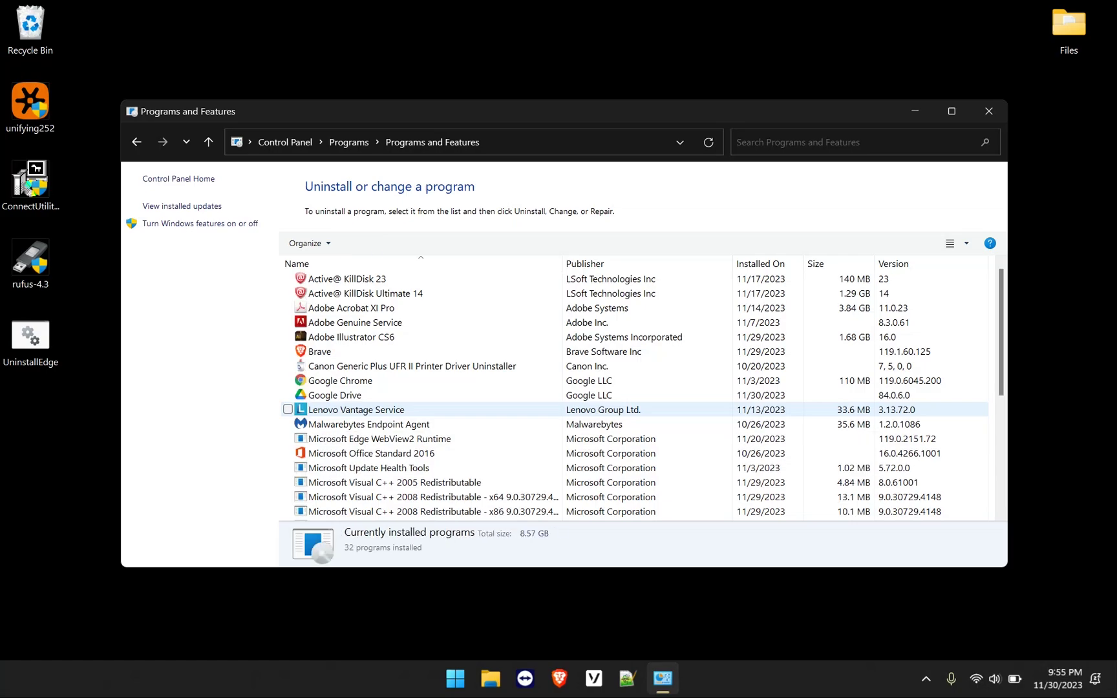
Remove the Microsoft Edge WebView2 Runtime entry from the installed programs list and close the window.
left_click(379, 439)
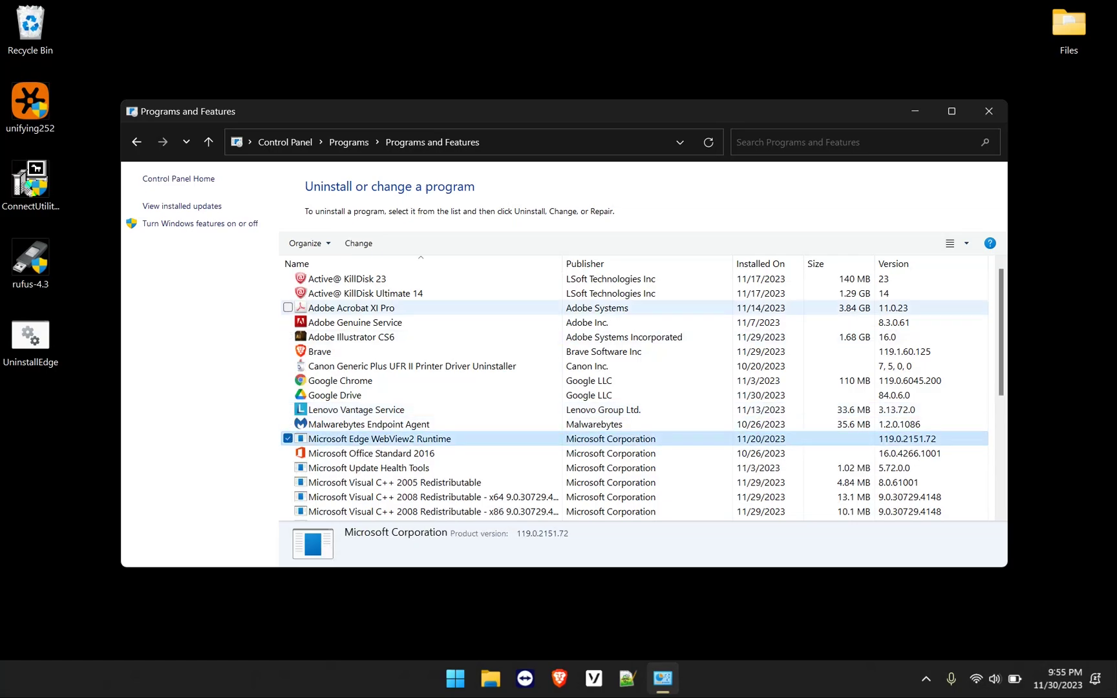
left_click(358, 243)
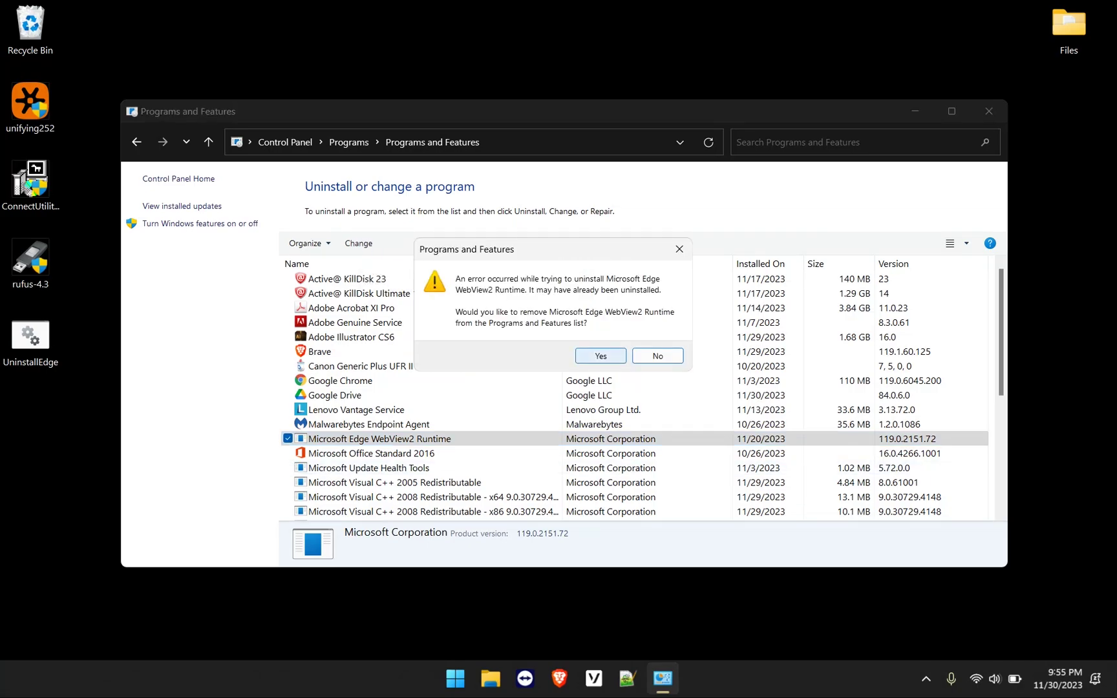
left_click(601, 356)
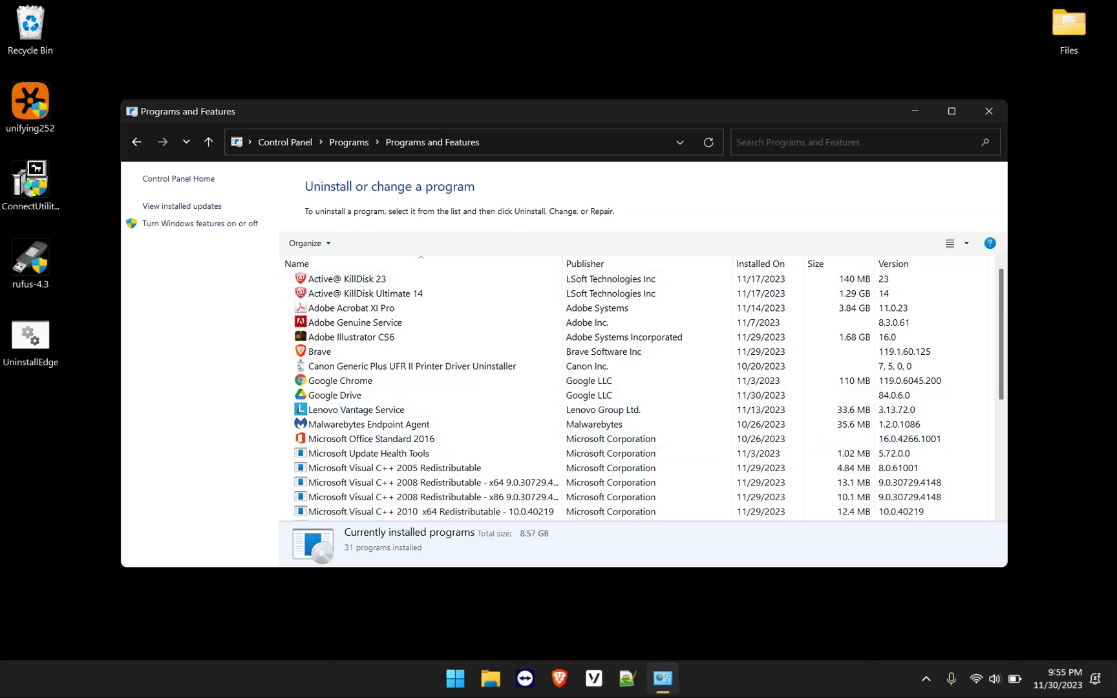
left_click(989, 110)
Try to launch Microsoft Edge from Windows search and decline deleting its broken shortcut.
left_click(472, 678)
type("ed")
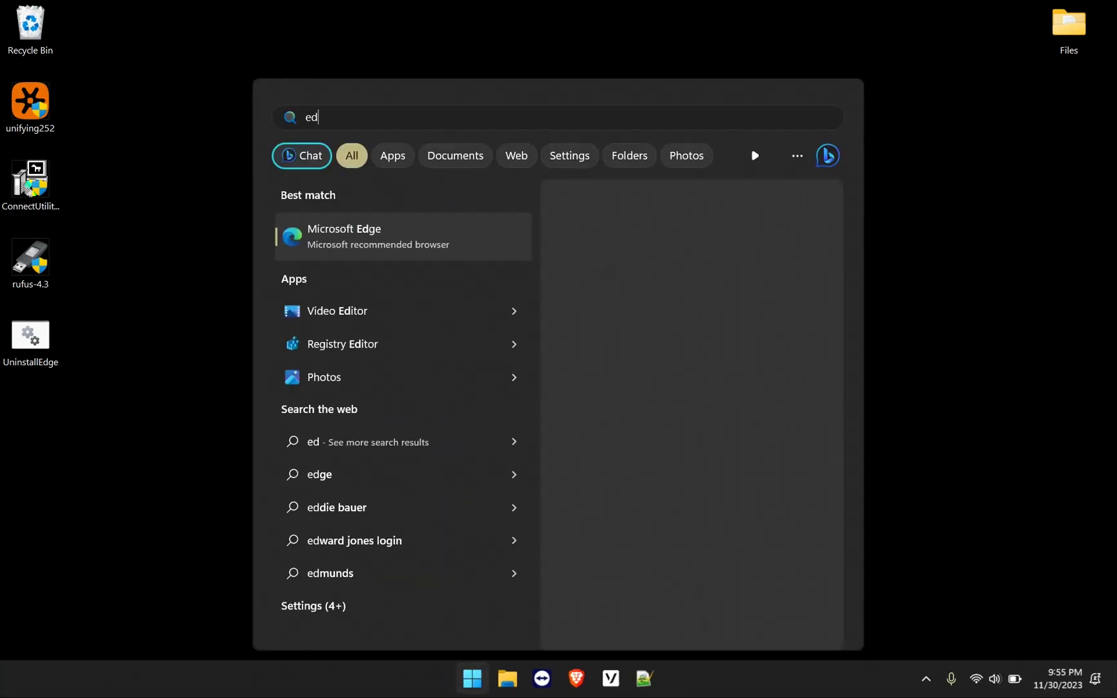
key("Return")
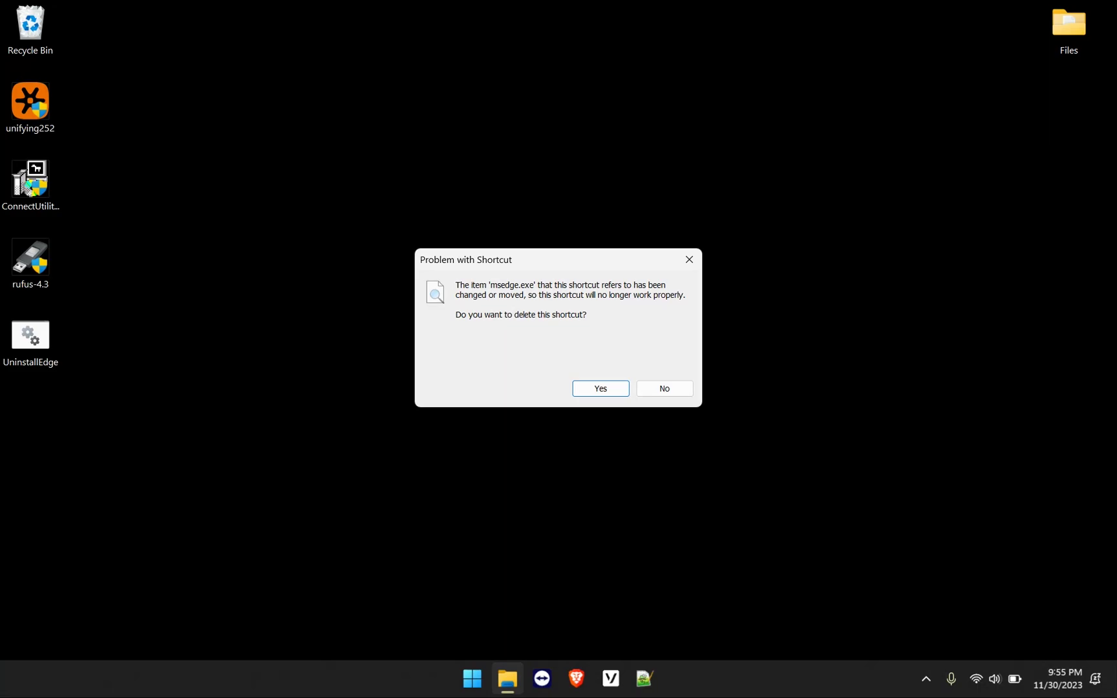
left_click(664, 388)
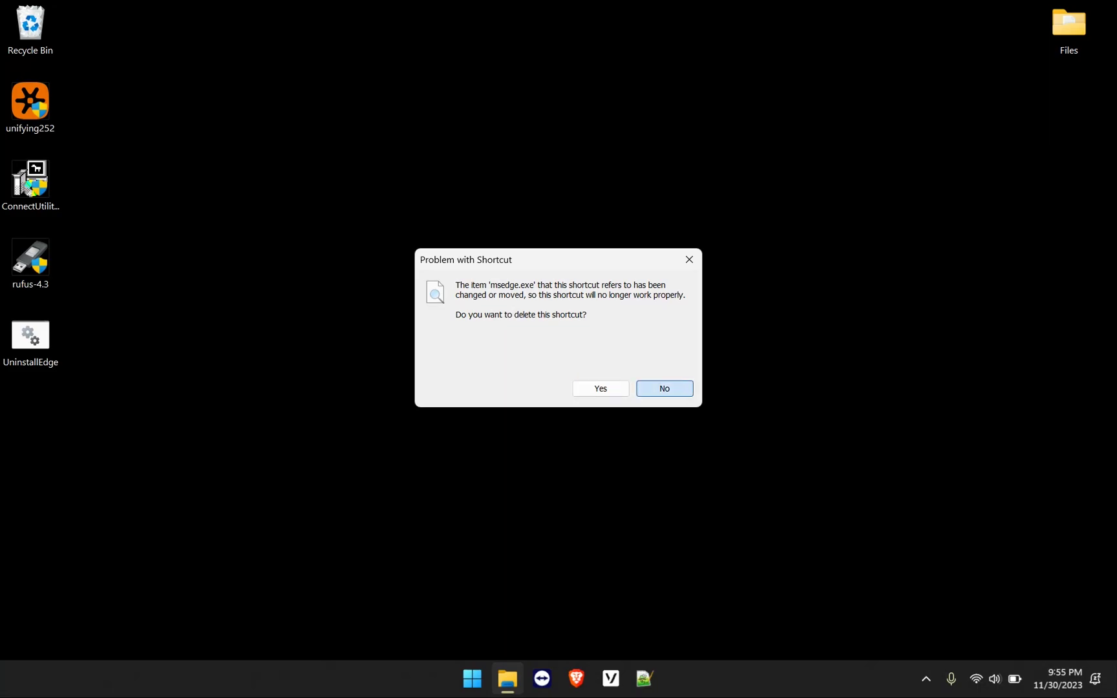
Launch Microsoft Edge from Windows search again and agree to delete its broken shortcut.
key("super")
type("d")
key("BackSpace")
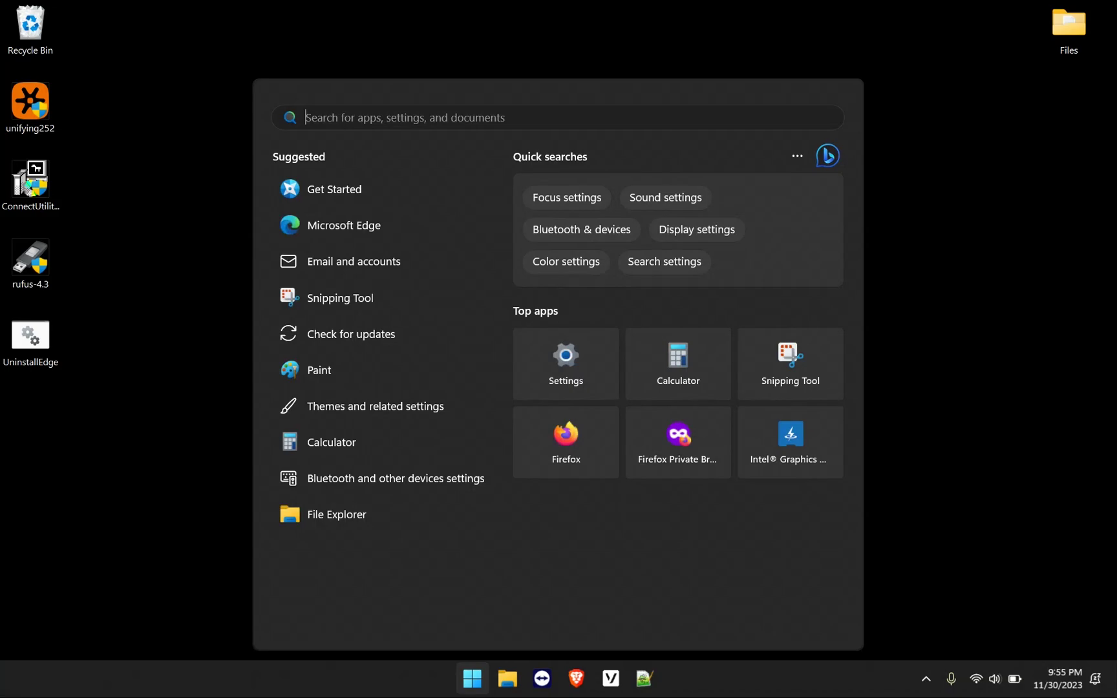
type("edg")
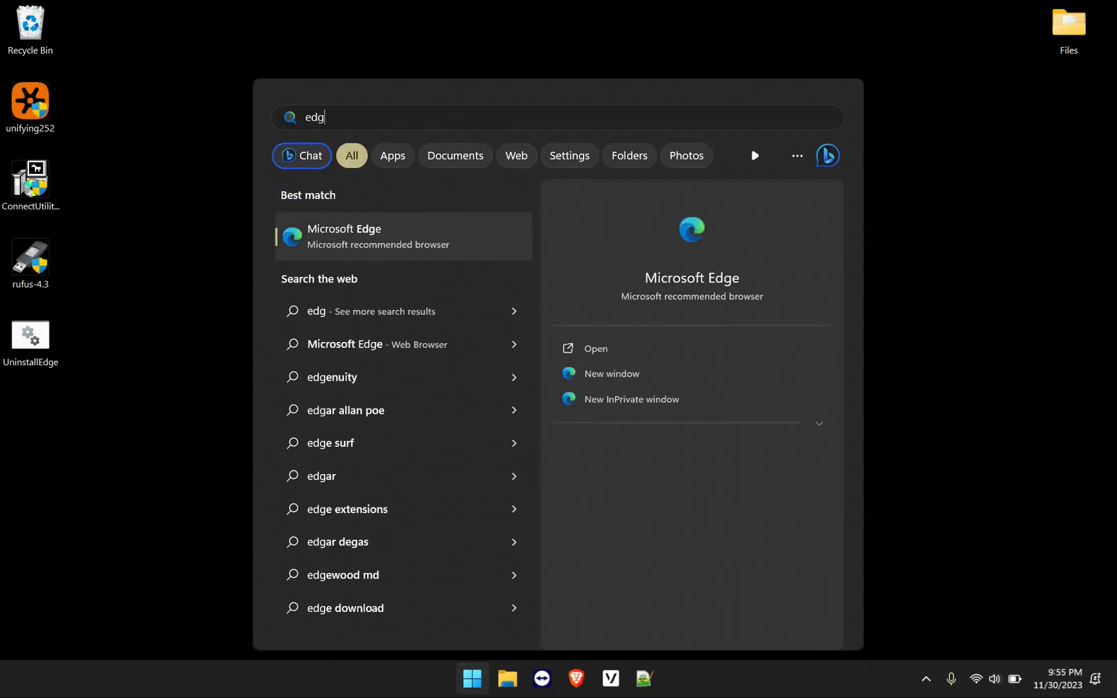
key("Return")
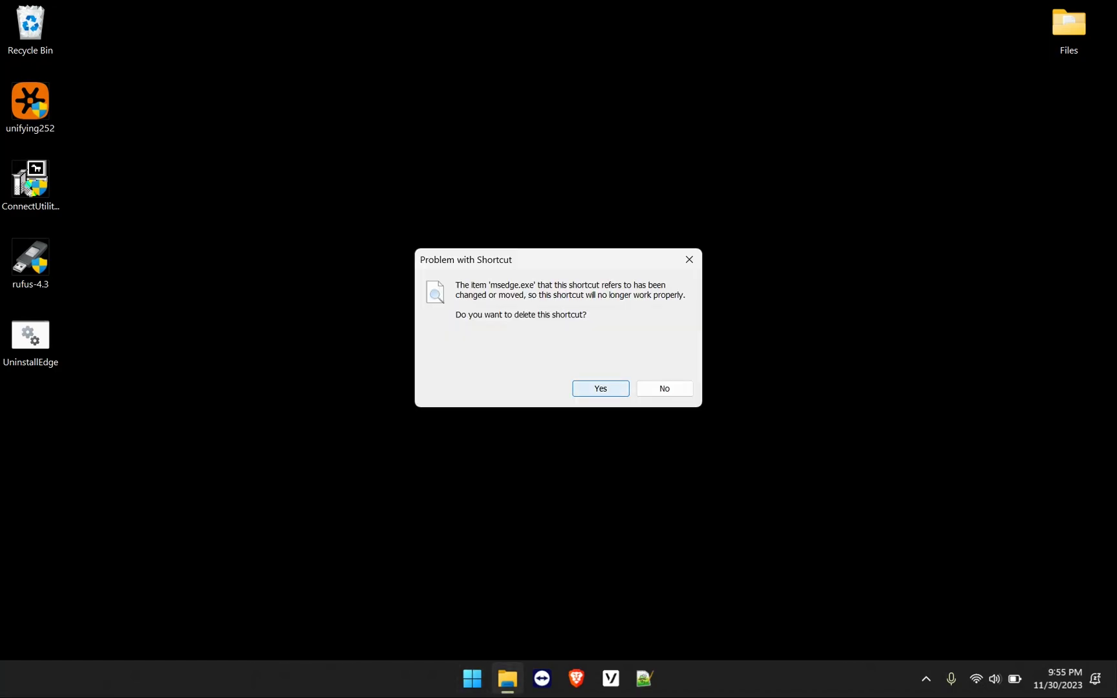
key("Escape")
Search Windows for "edge" repeatedly to check whether the Microsoft Edge app is still listed.
key("super")
type("edg")
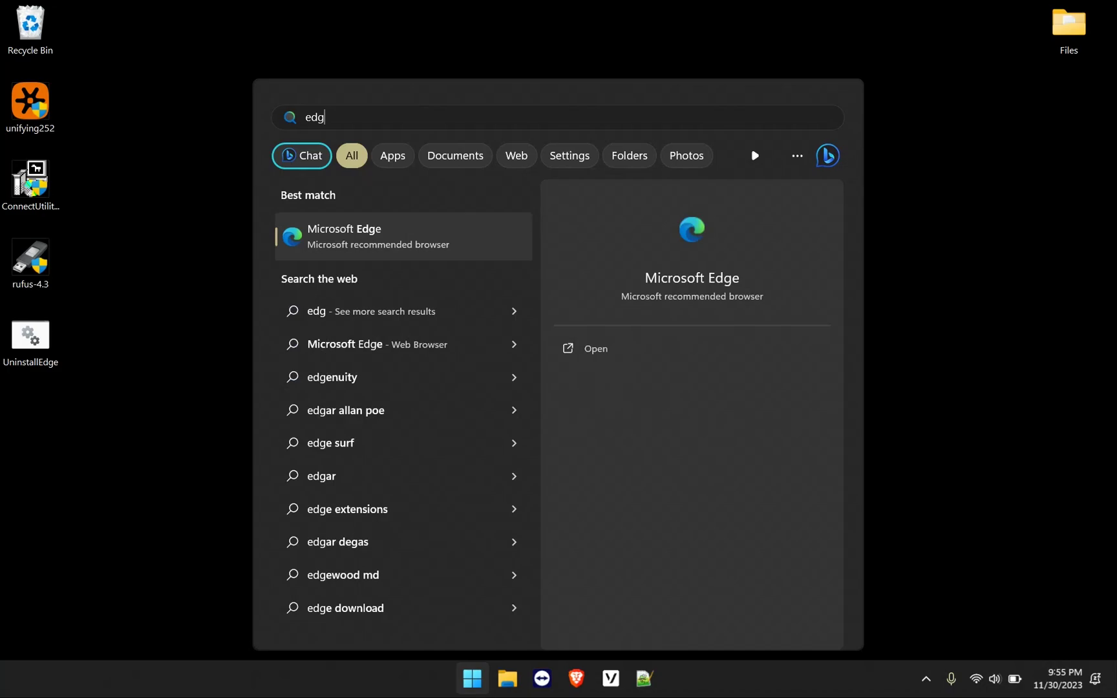
type("e")
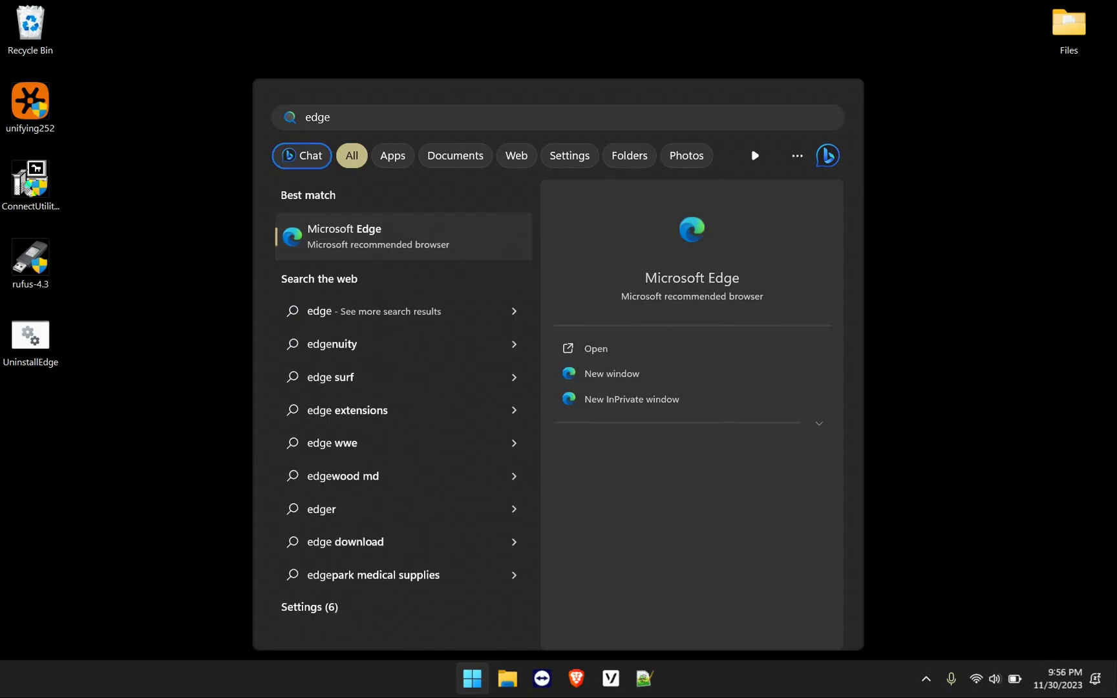
key("Escape")
key("Escape")
key("super")
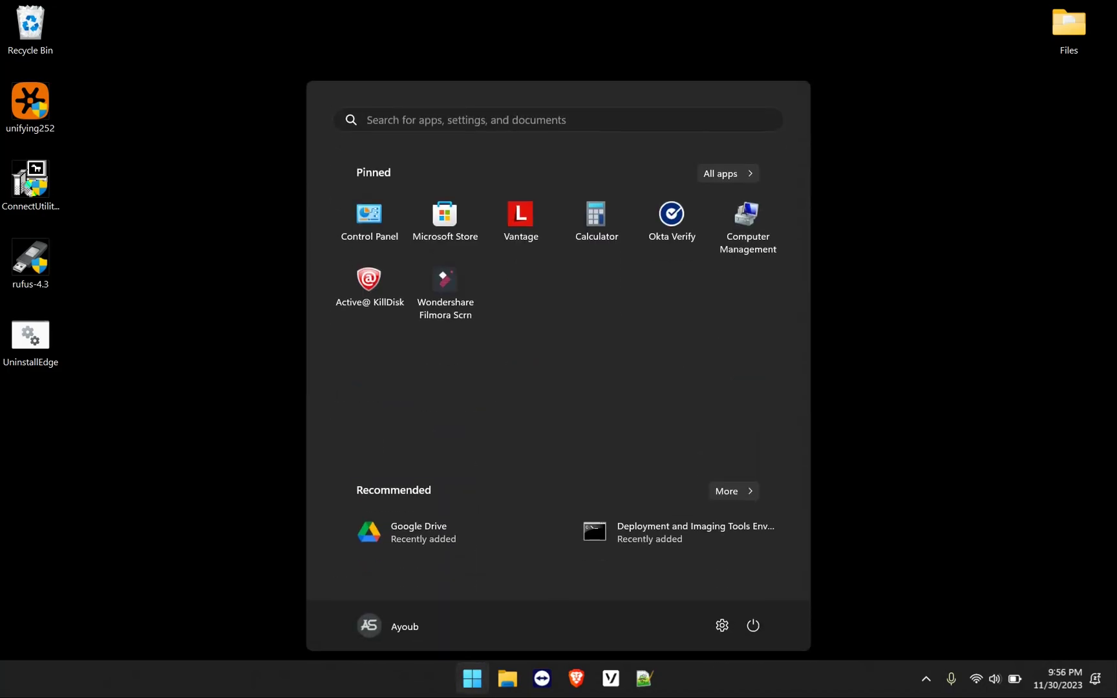
type("edge")
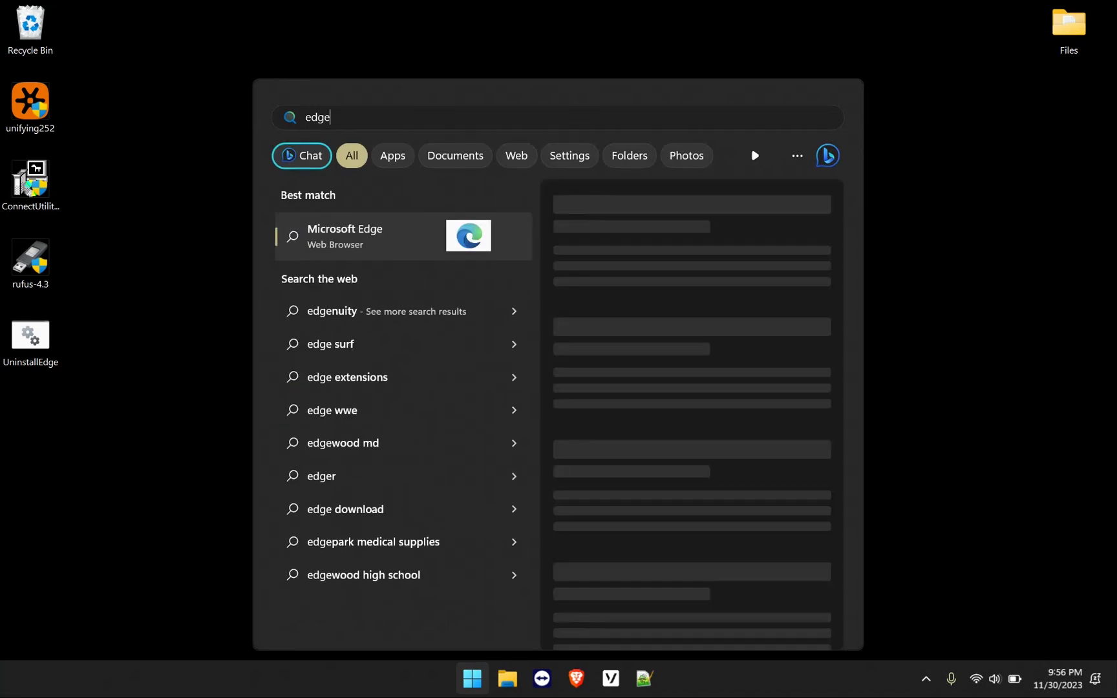
key("Escape")
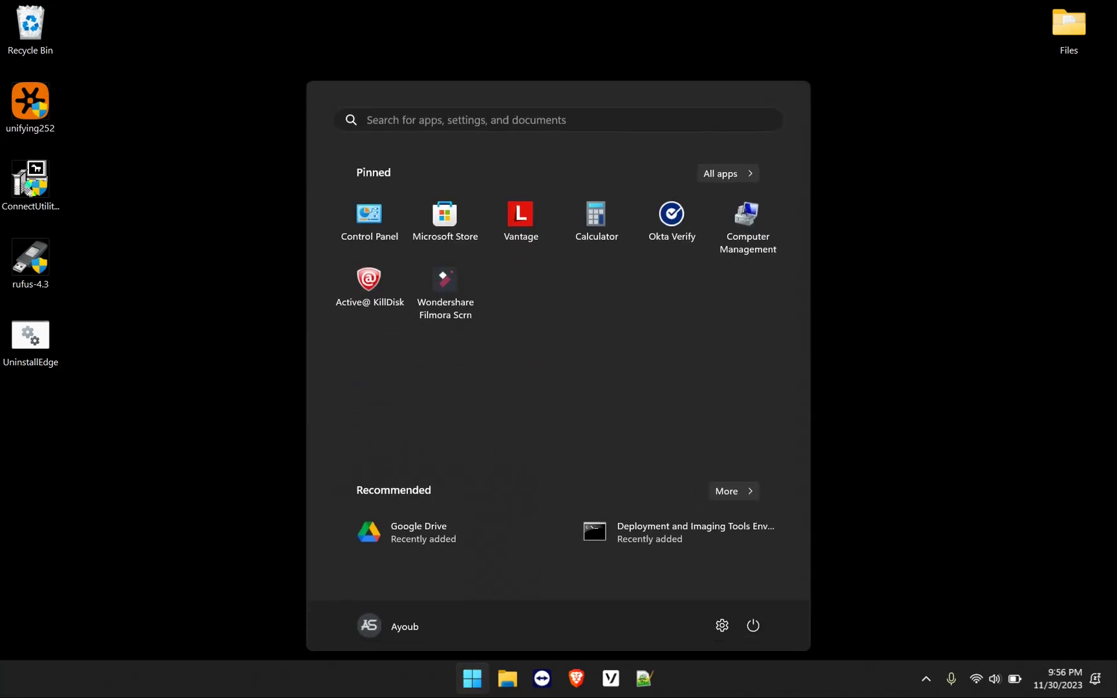
key("Escape")
key("super")
type("edge")
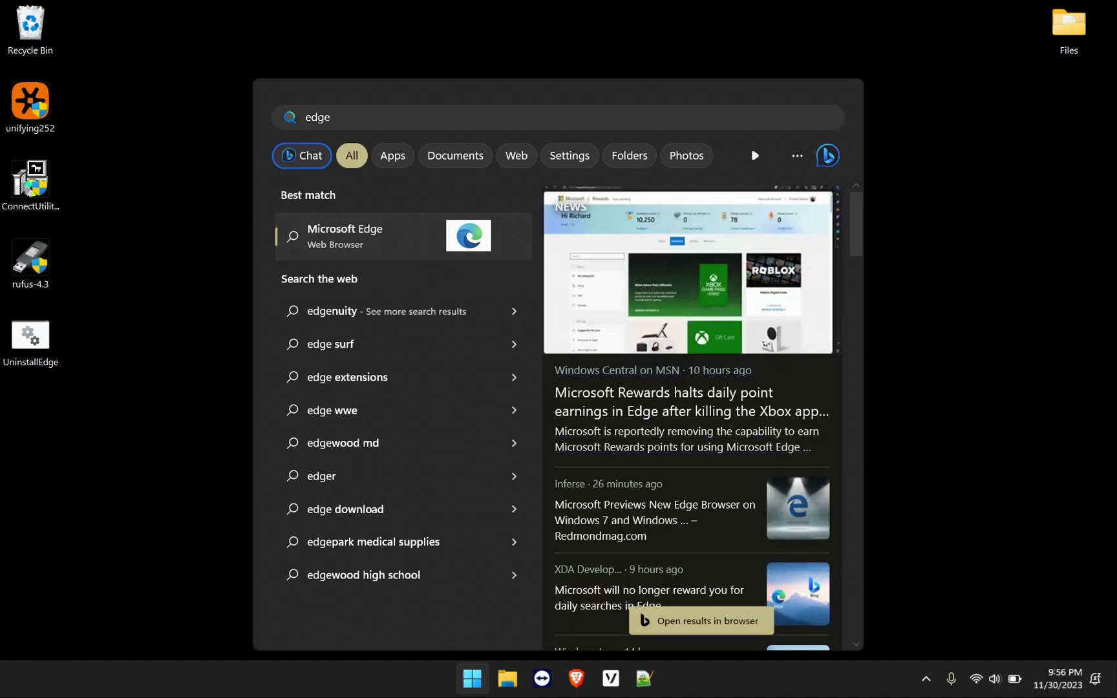
key("super")
Open the desktop's UninstallEdge batch file in Notepad++ and place the cursor on the empty last line.
left_click(31, 341)
right_click(34, 342)
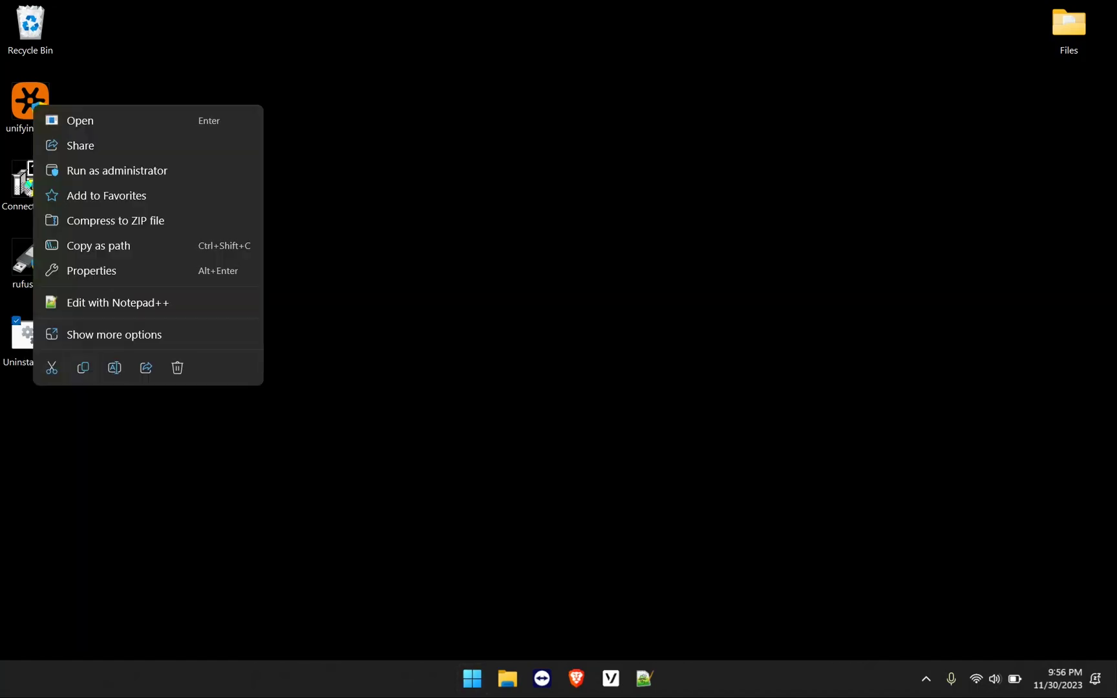
left_click(117, 302)
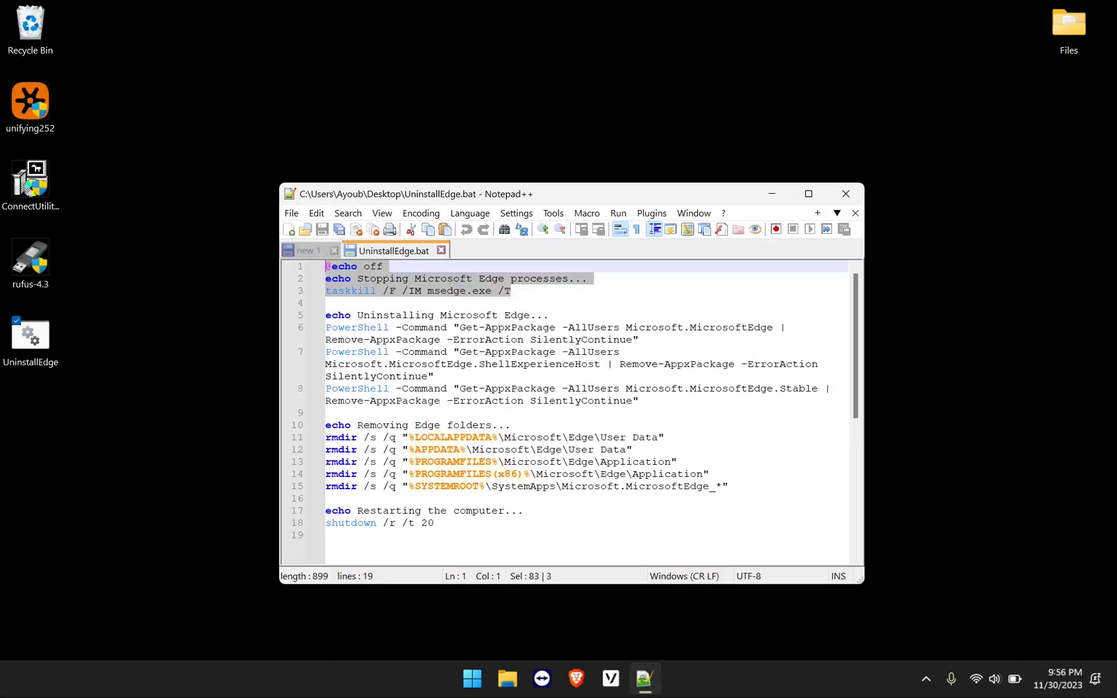
left_click(325, 535)
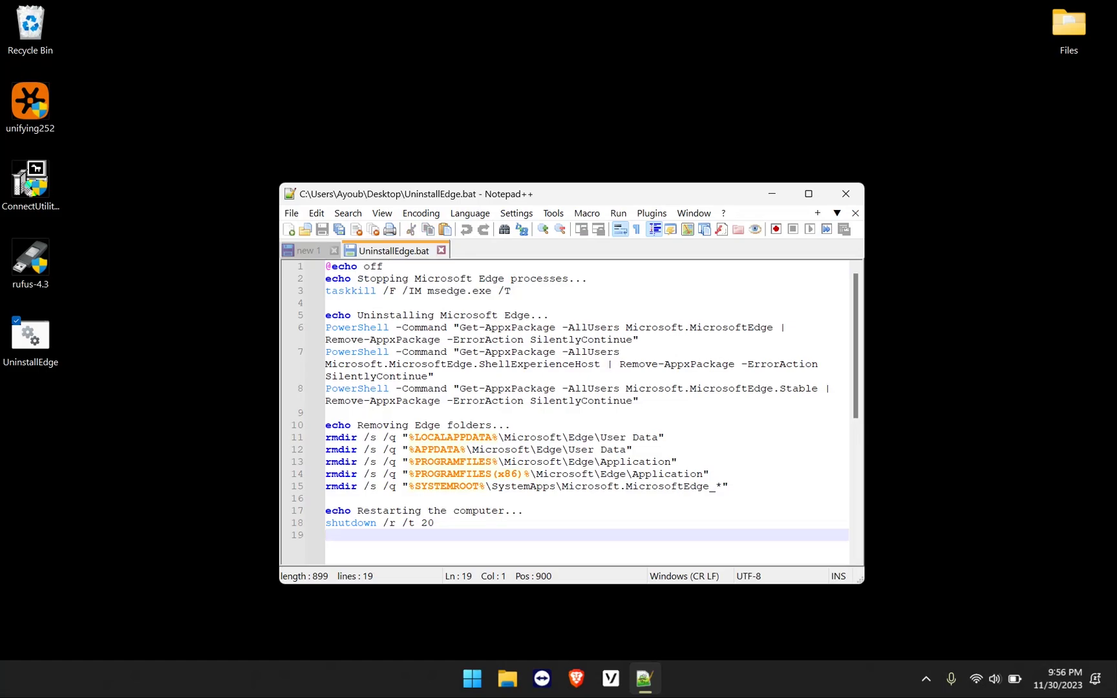
Open Notepad to view its copy of the UninstallEdge script and minimize the window.
key("super")
type("notepad")
key("Return")
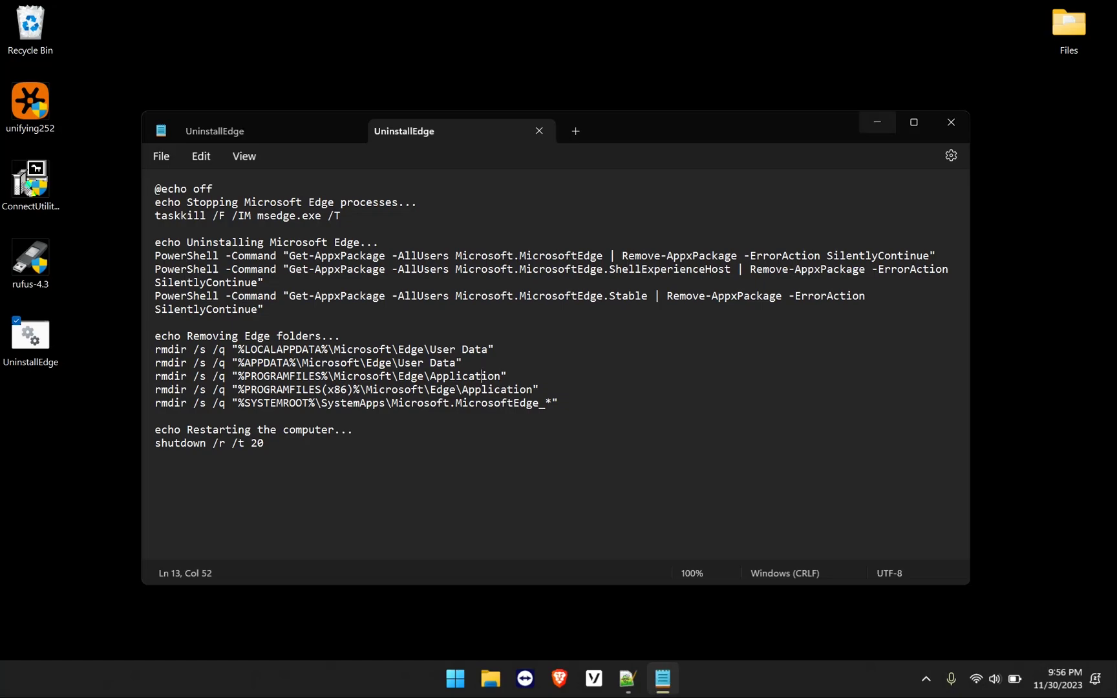
left_click(877, 122)
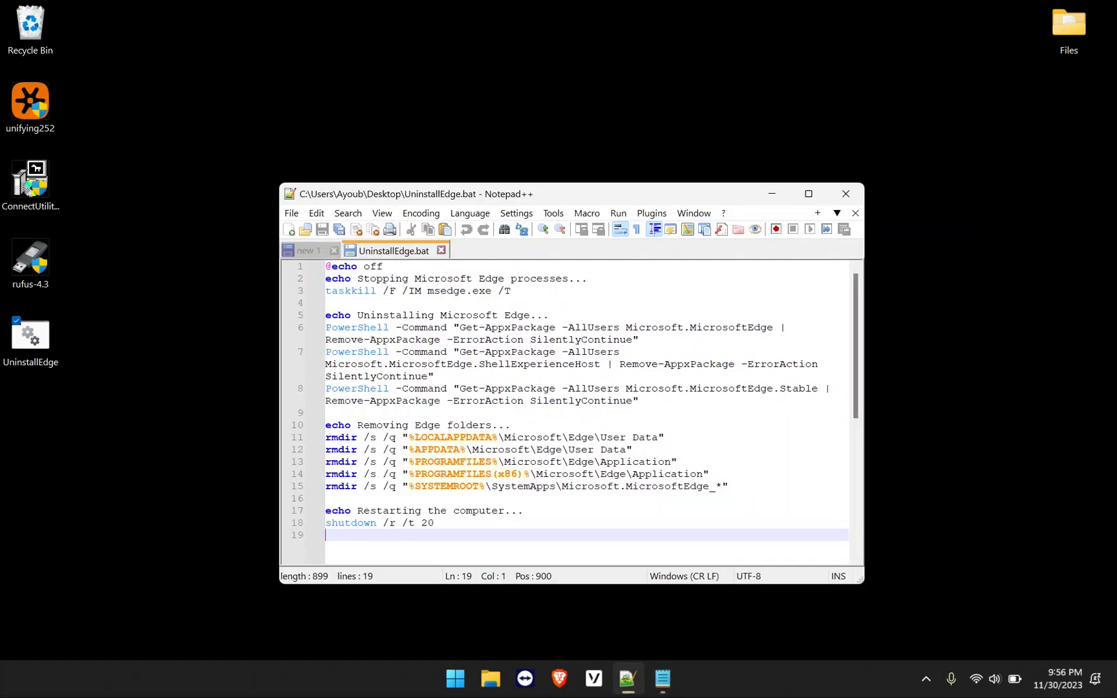